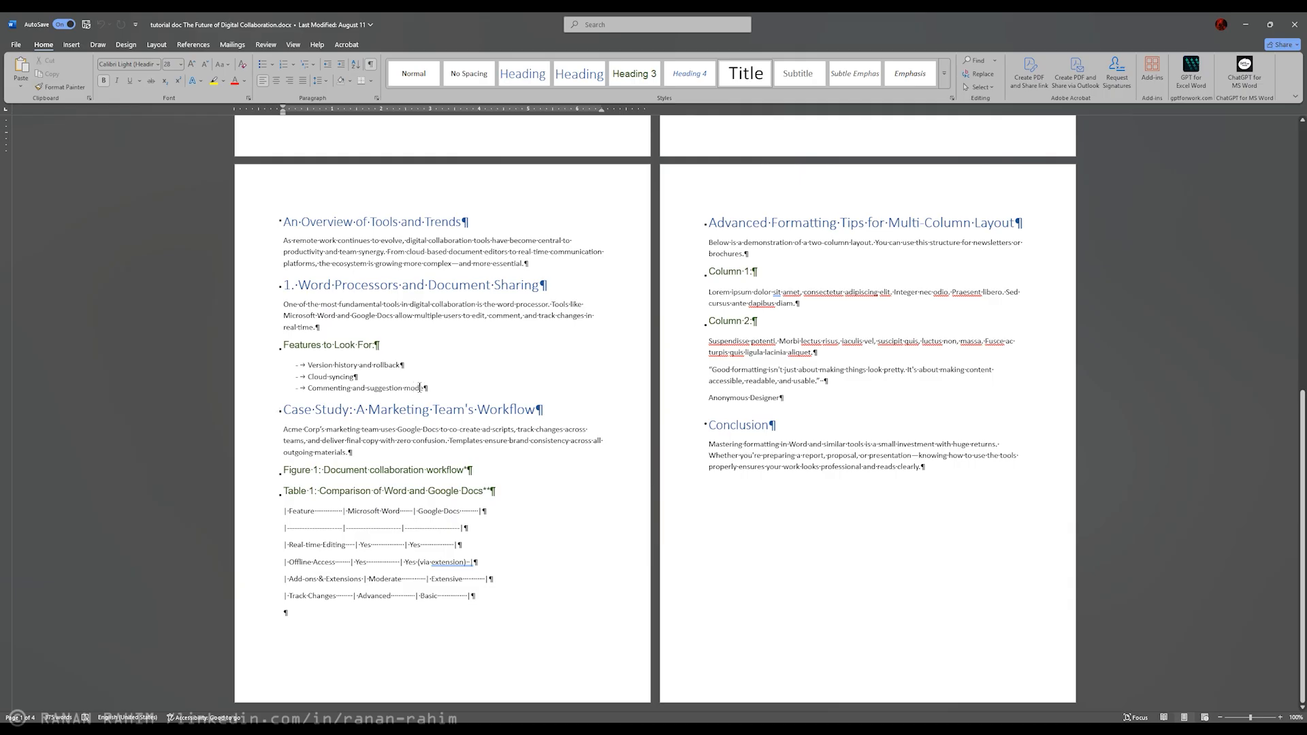
# Step: Hide the document's paragraph and formatting marks and show them again
pyautogui.click(433, 389)
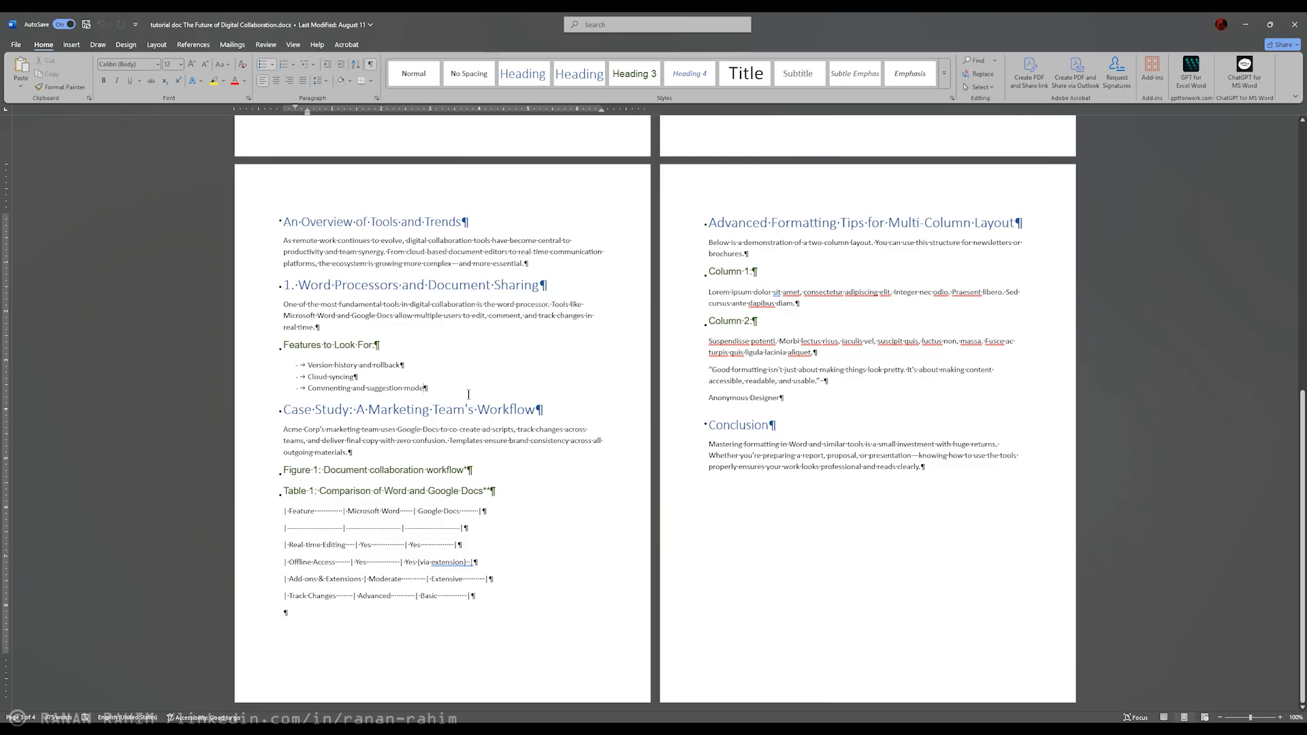
pyautogui.scroll(15, 509, 388)
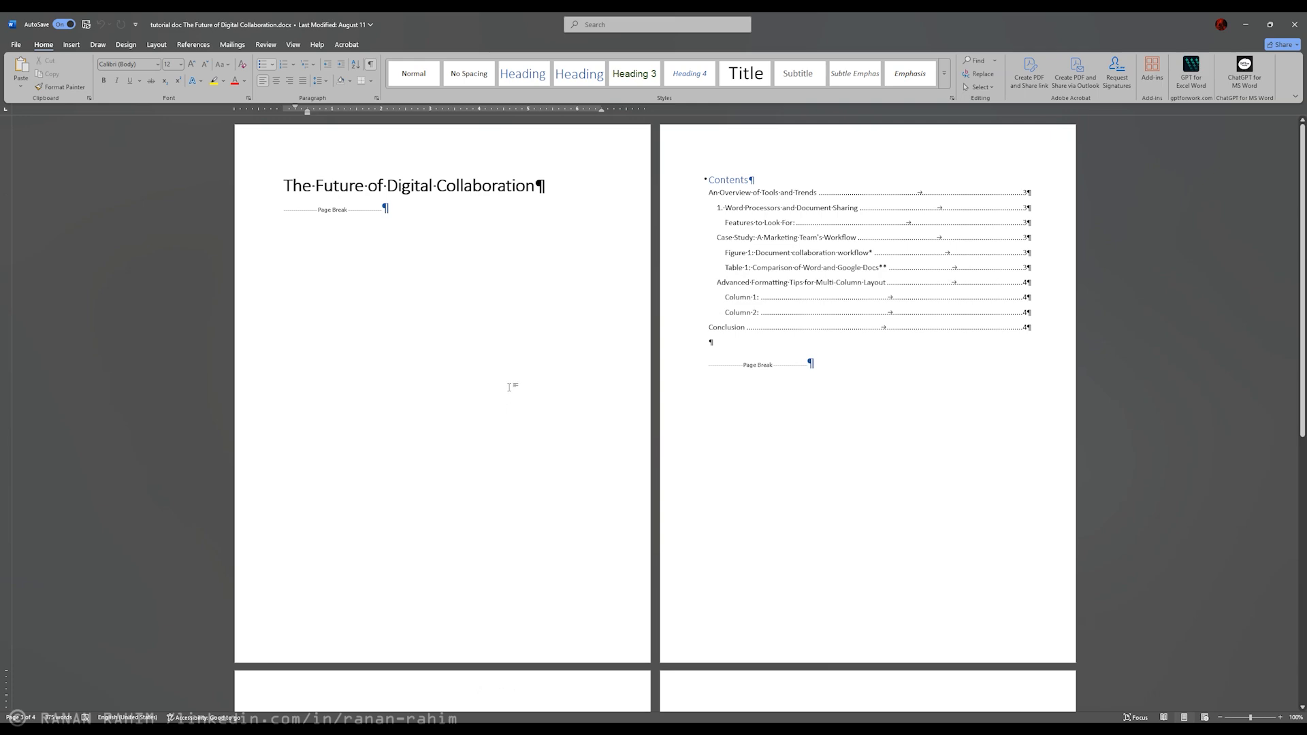
pyautogui.scroll(-15, 509, 387)
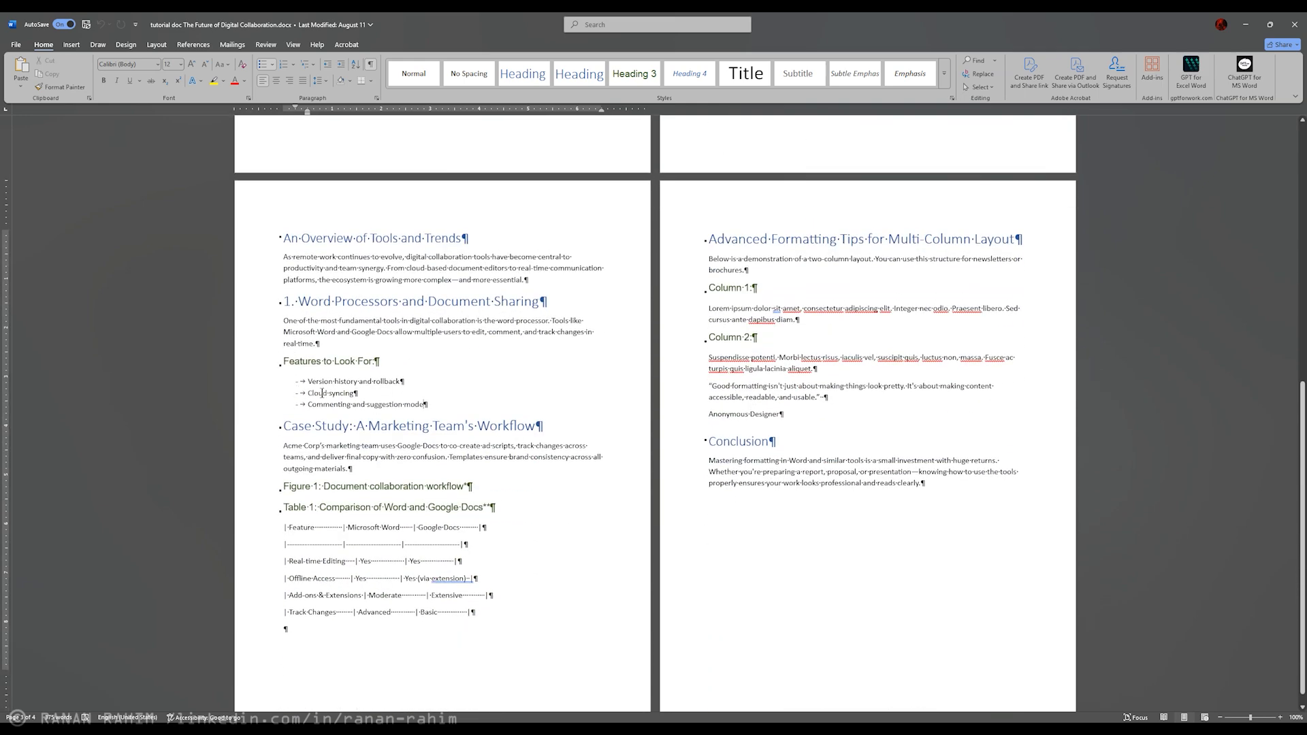
pyautogui.scroll(10, 1010, 683)
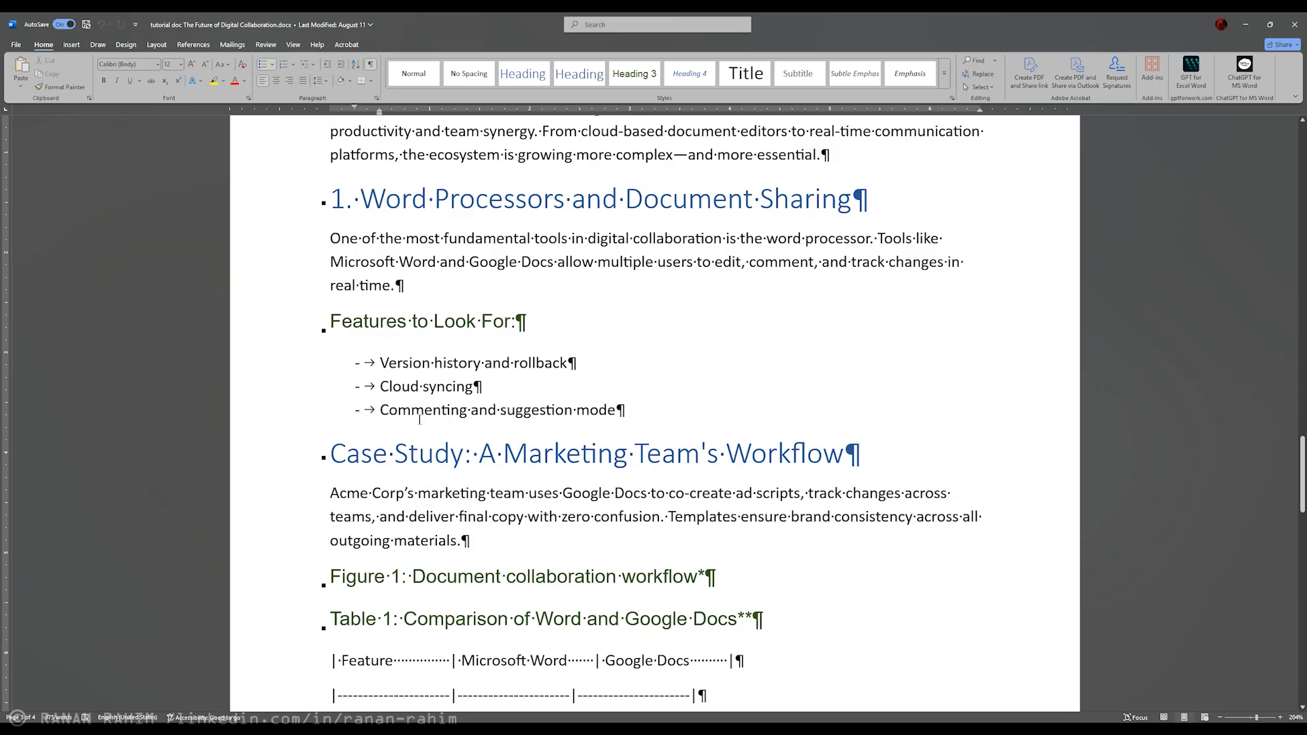
pyautogui.click(372, 66)
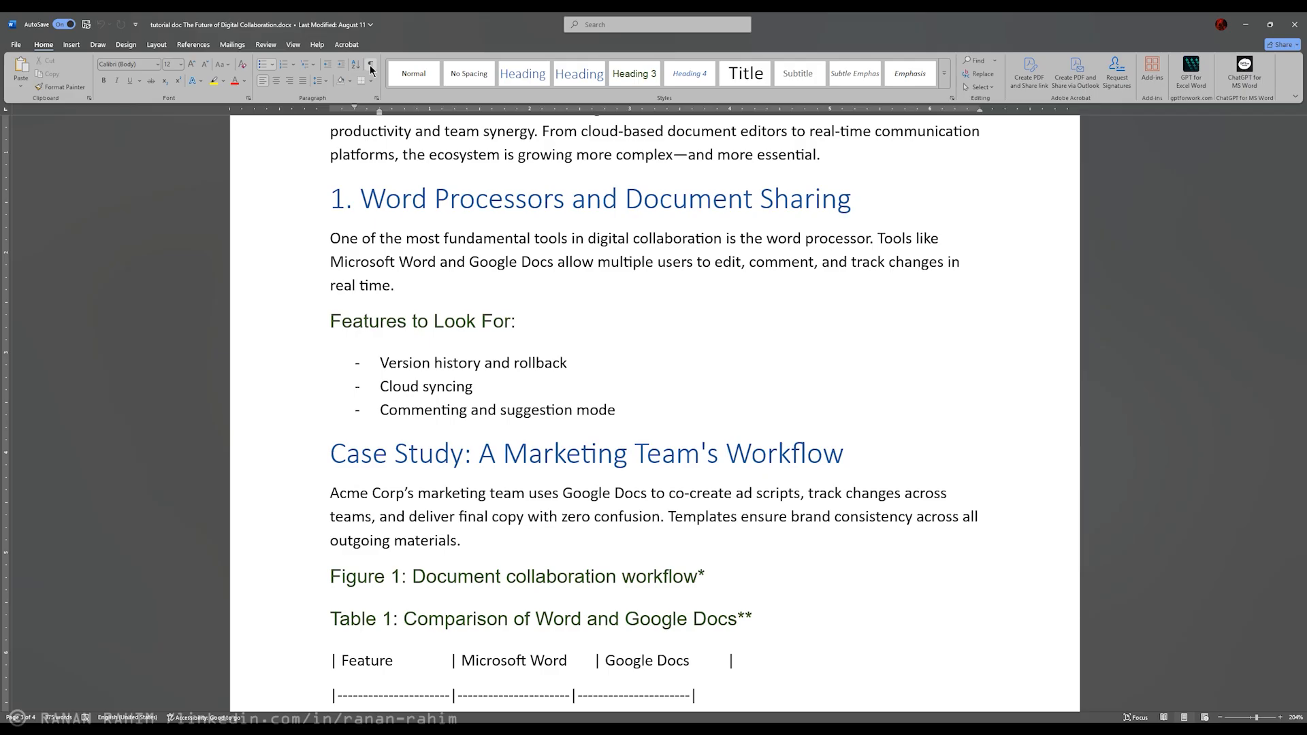
pyautogui.click(372, 66)
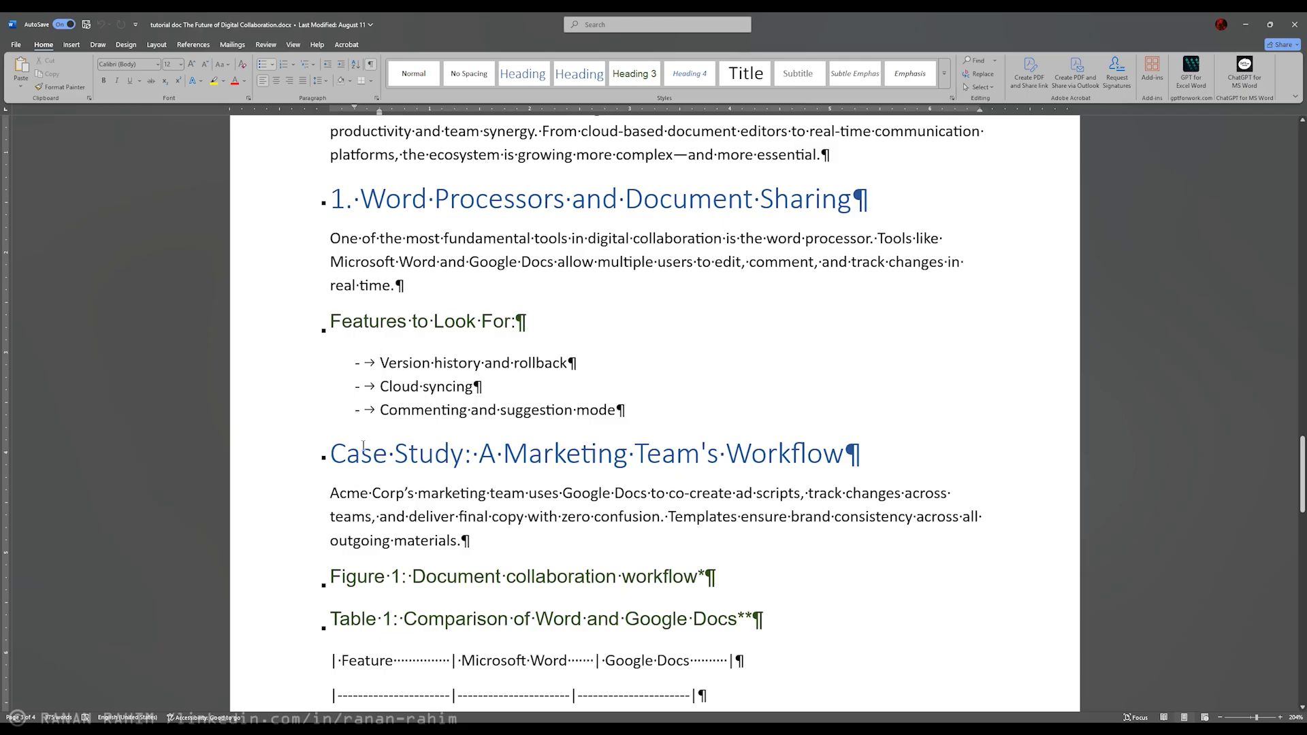
# Step: Examine the space and paragraph marks in the "Case Study: A Marketing Team's Workflow" section and the table lines below it
pyautogui.click(392, 455)
pyautogui.click(478, 454)
pyautogui.click(639, 467)
pyautogui.scroll(-3, 321, 440)
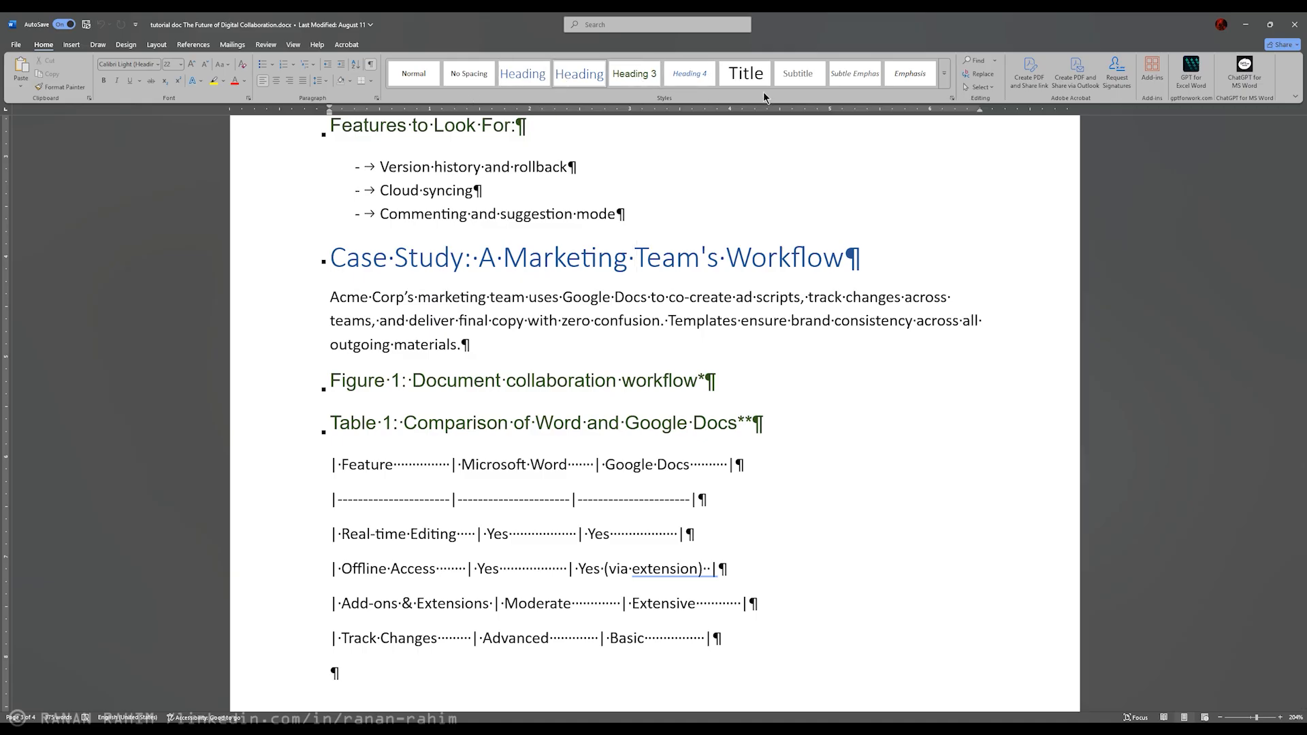
pyautogui.scroll(10, 382, 438)
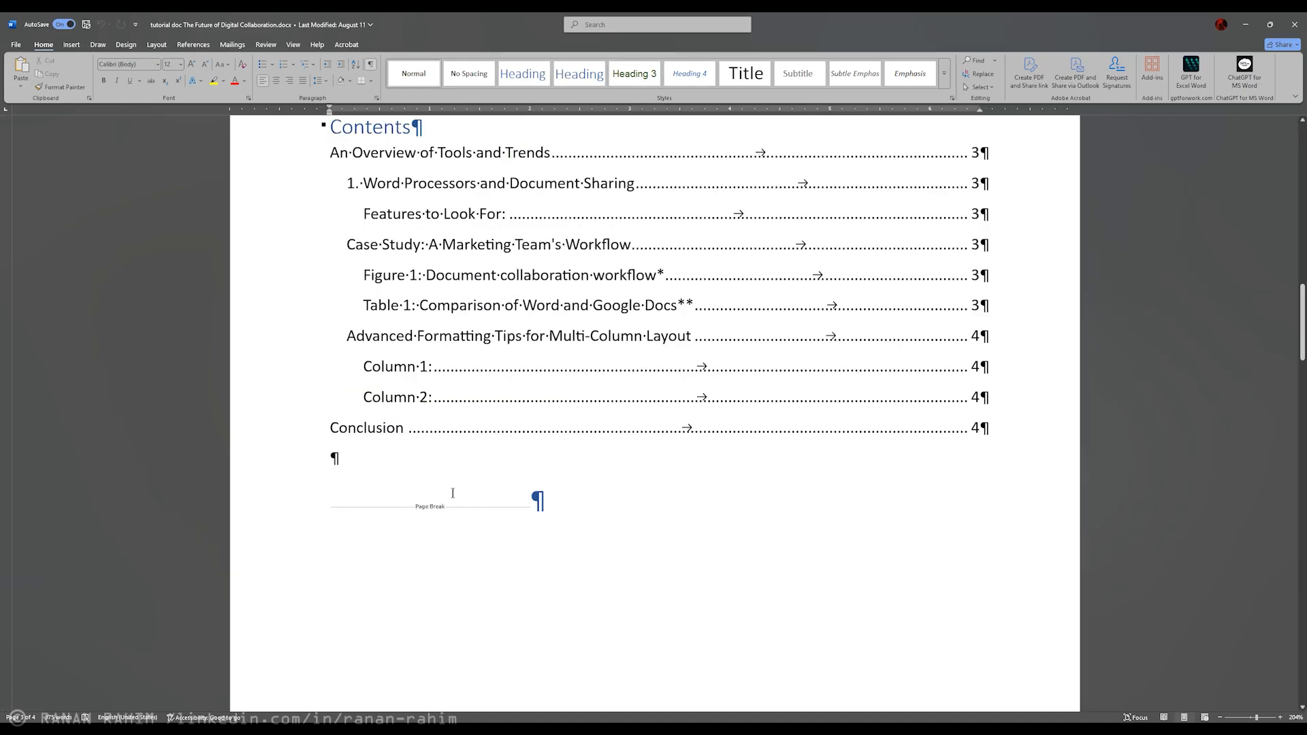
# Step: Remove the page break after the table of contents so "An Overview of Tools and Trends" follows on the same page
pyautogui.click(416, 503)
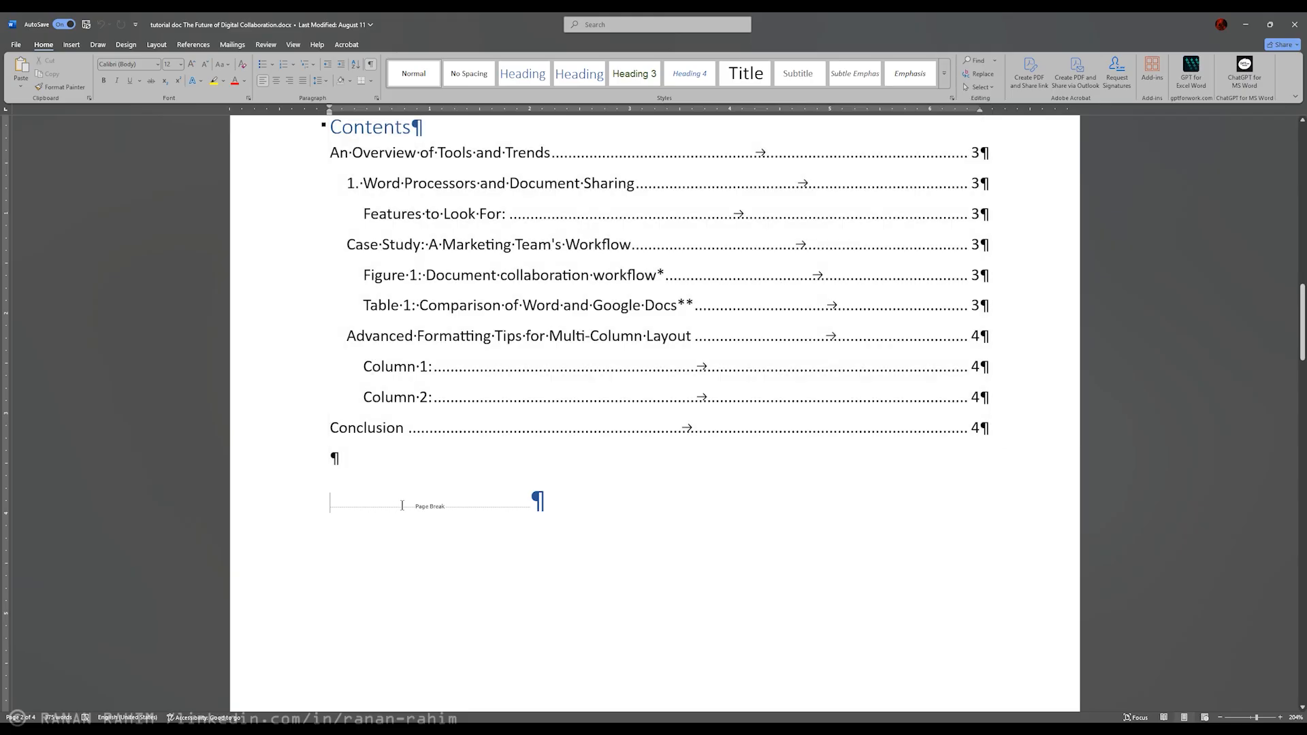
pyautogui.scroll(-3, 485, 450)
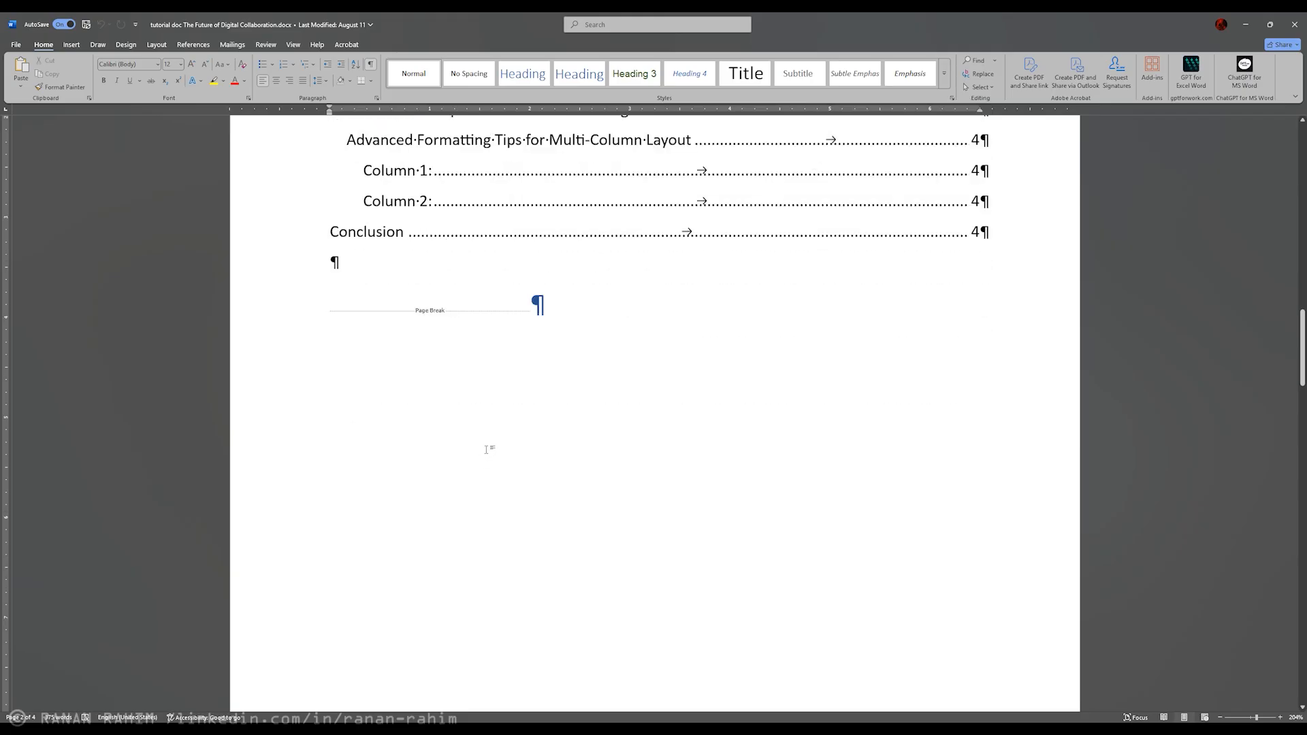
pyautogui.click(1222, 717)
pyautogui.click(1222, 718)
pyautogui.click(1221, 717)
pyautogui.click(1222, 717)
pyautogui.click(1221, 717)
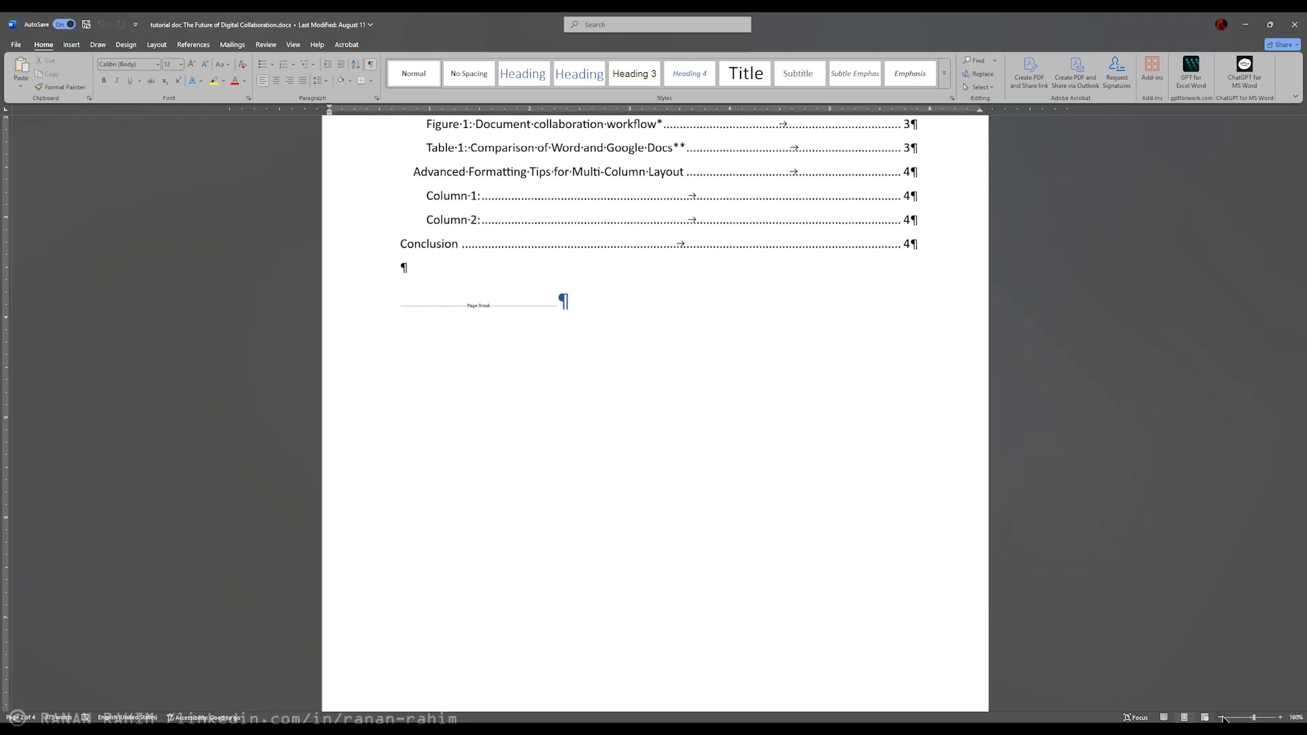
pyautogui.click(1222, 717)
pyautogui.click(1221, 717)
pyautogui.click(1222, 718)
pyautogui.click(1221, 717)
pyautogui.click(1222, 718)
pyautogui.click(1222, 717)
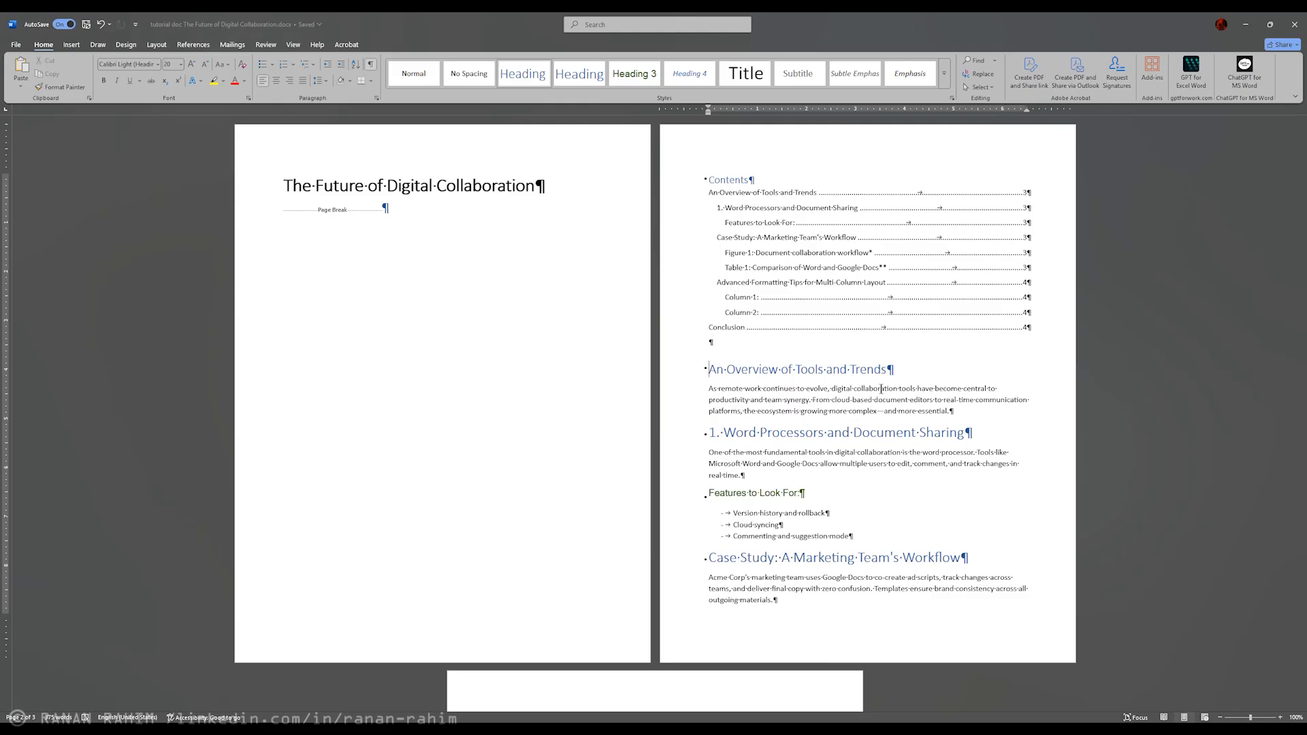
# Step: Add empty paragraphs above "An Overview of Tools and Trends" until the heading moves to the next page
pyautogui.press('Up')
pyautogui.press('Return')
pyautogui.press('Return')
pyautogui.press('Return')
pyautogui.press('Return')
pyautogui.press('Return')
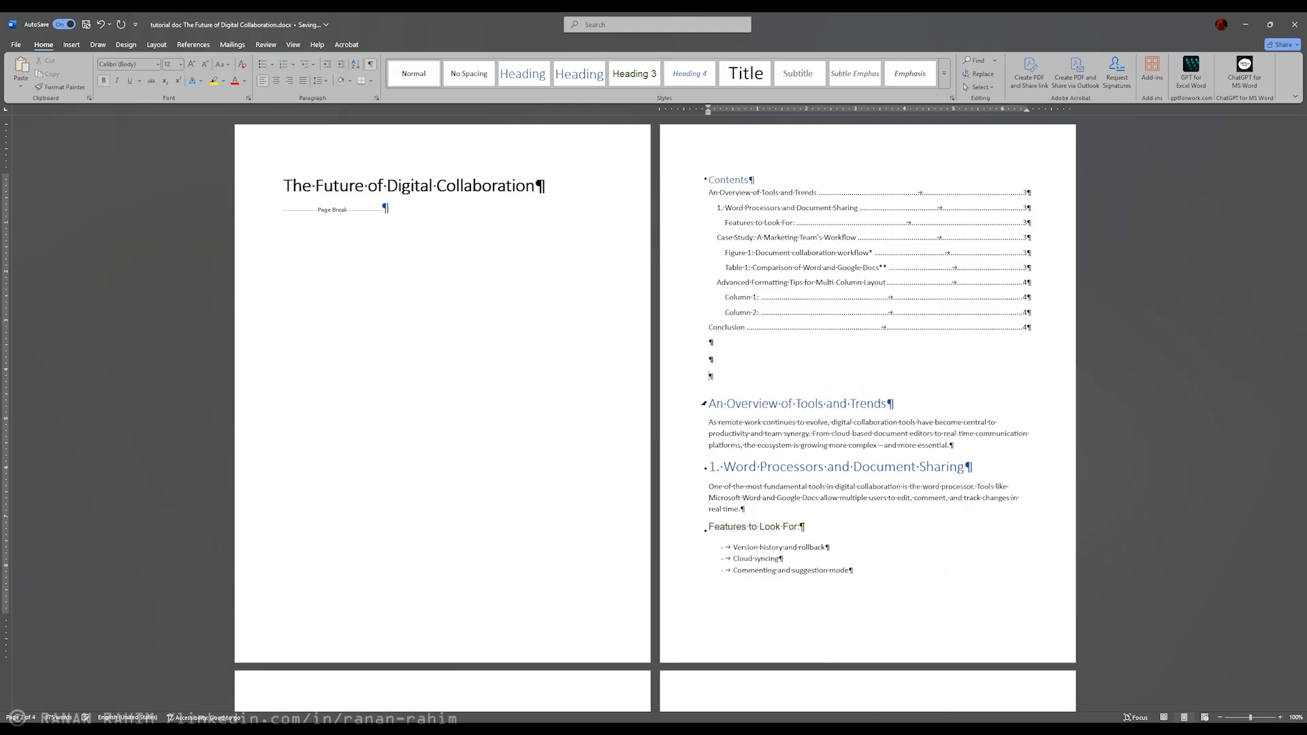
pyautogui.press('Return')
pyautogui.press('Return')
pyautogui.press('Return')
pyautogui.press('Return')
pyautogui.press('Return')
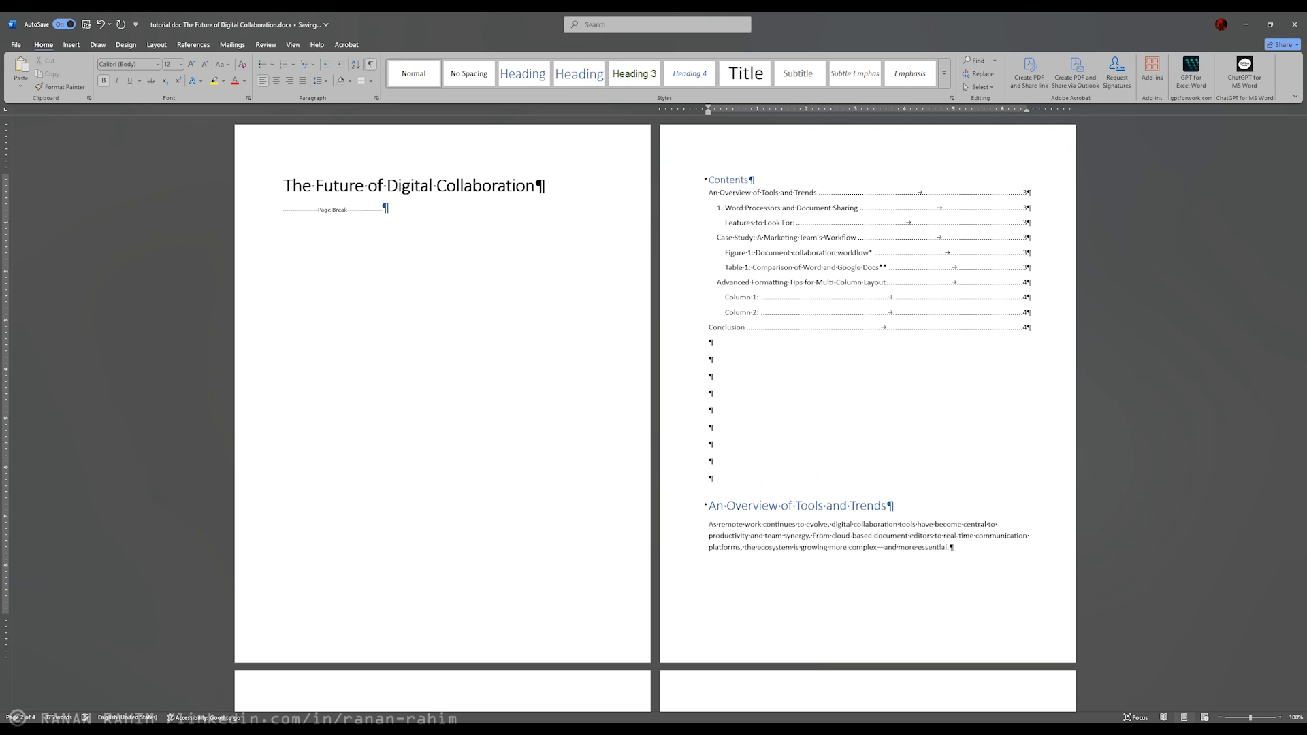
pyautogui.press('Return')
pyautogui.press('Return')
pyautogui.press('Return')
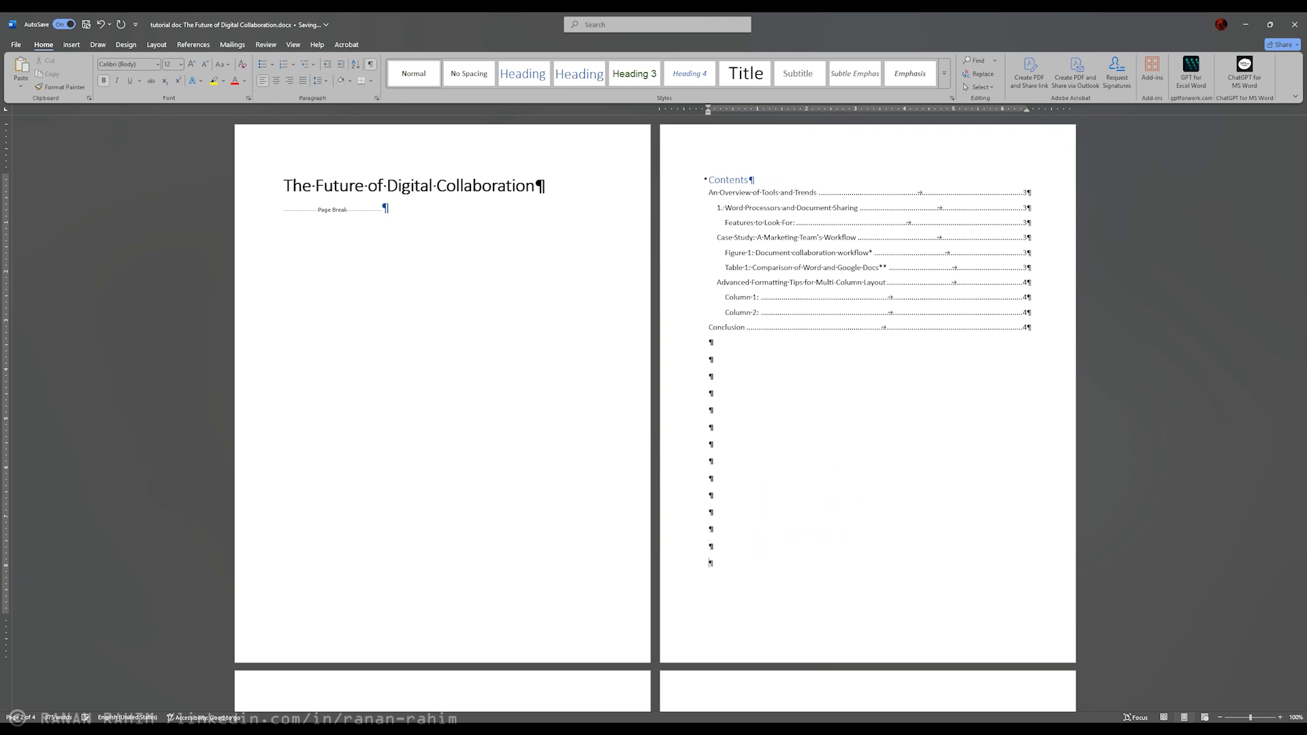
# Step: Highlight and review the run of empty paragraphs between the table of contents and the next page
pyautogui.scroll(-3, 933, 338)
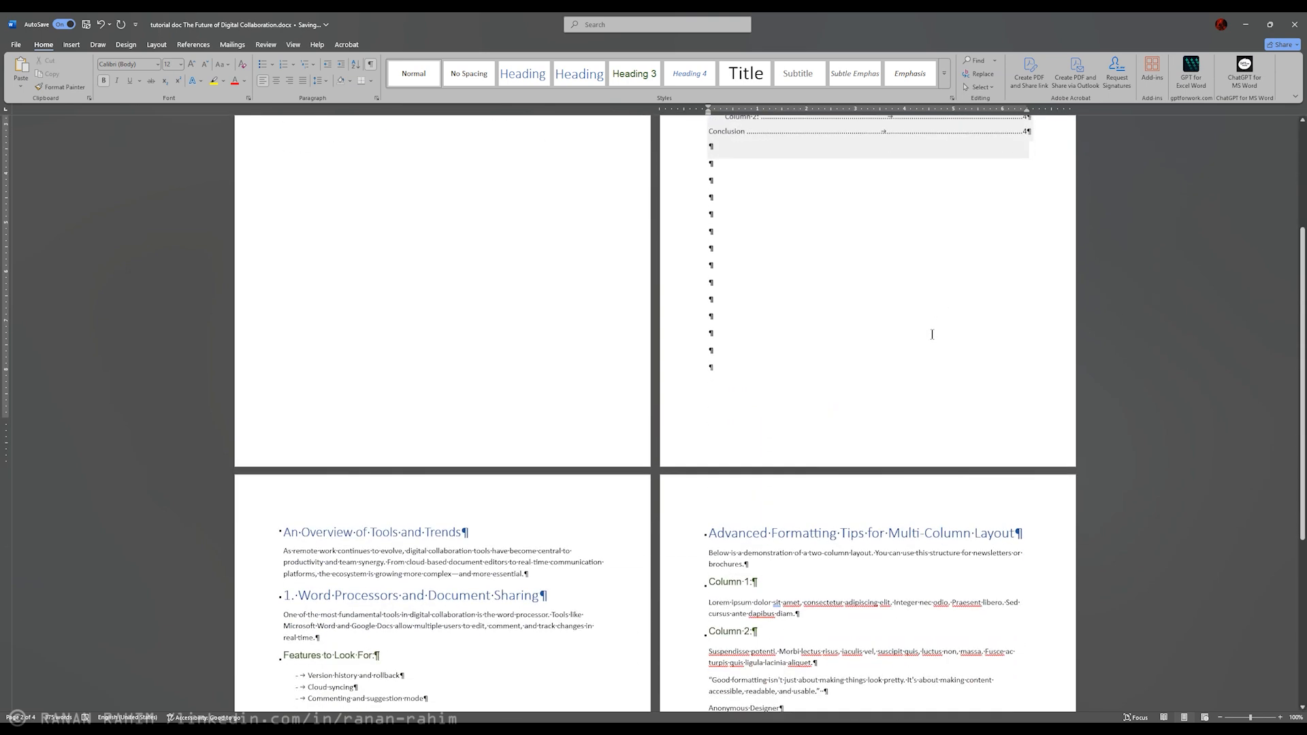
pyautogui.scroll(1, 898, 394)
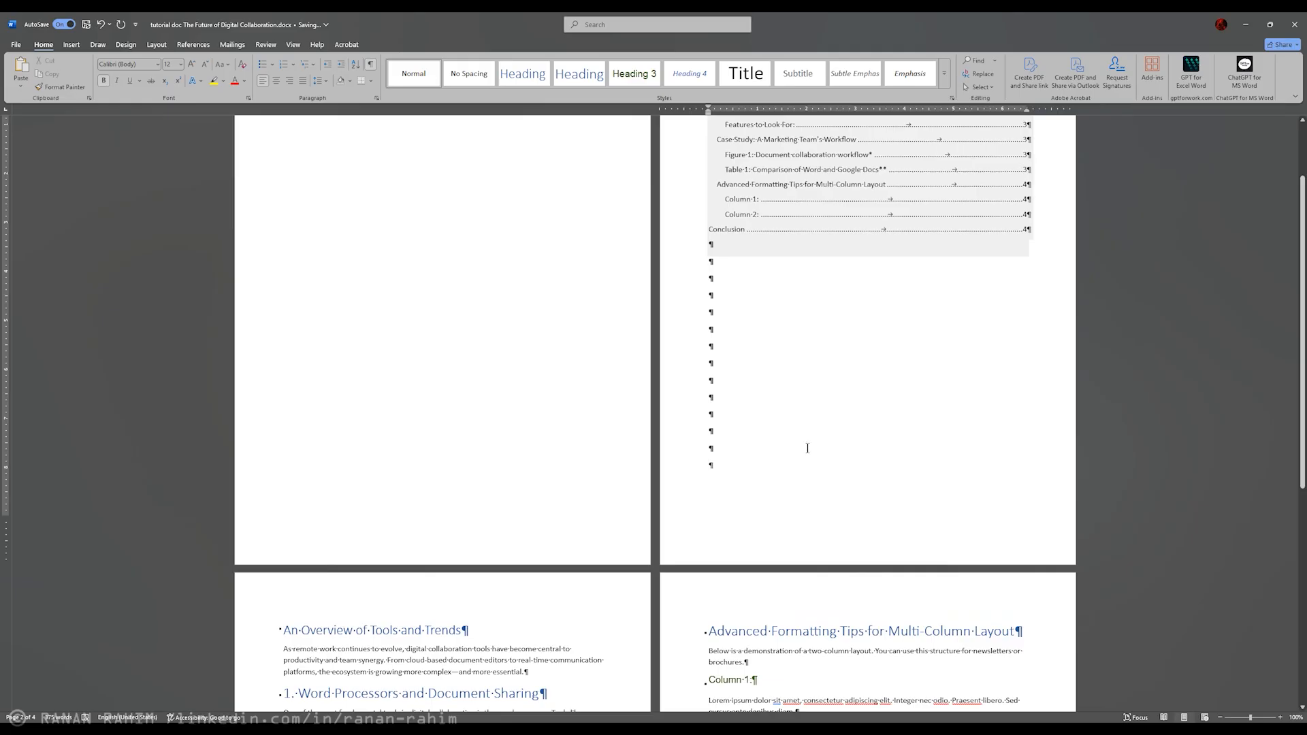
pyautogui.moveTo(695, 445); pyautogui.dragTo(674, 262)
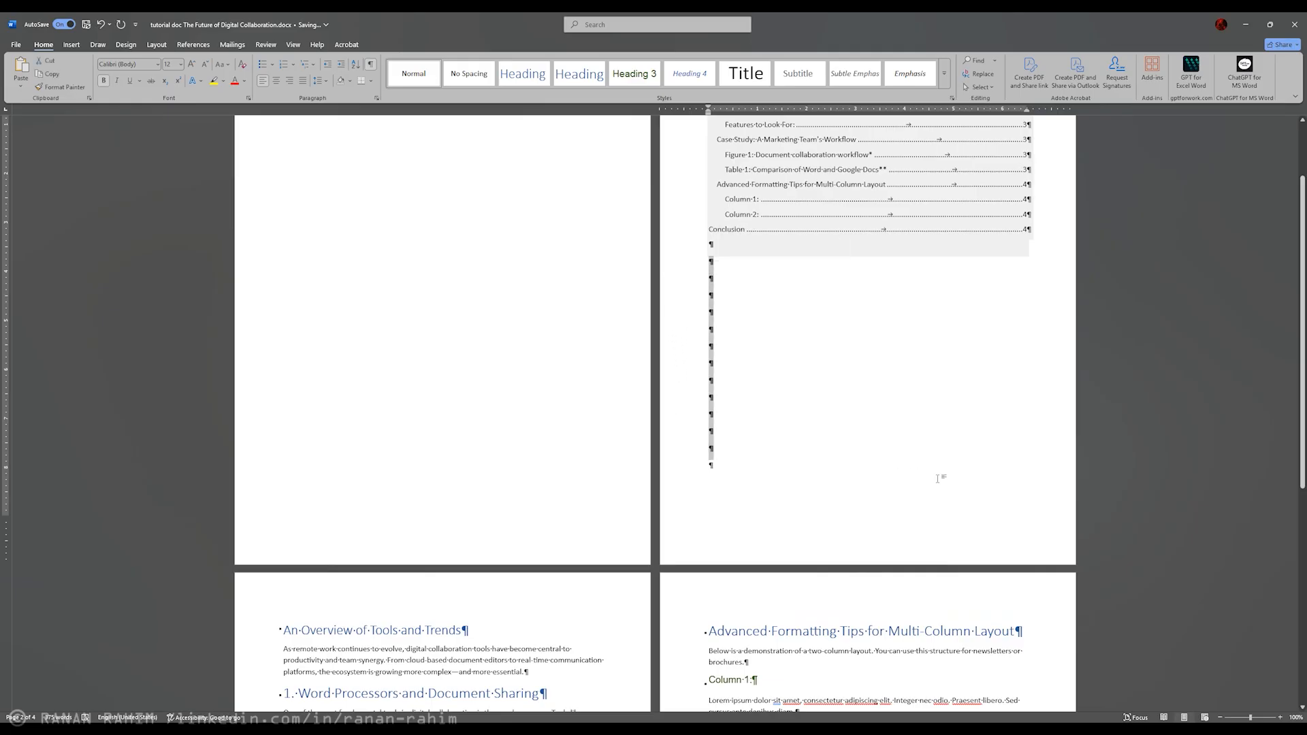
pyautogui.click(744, 471)
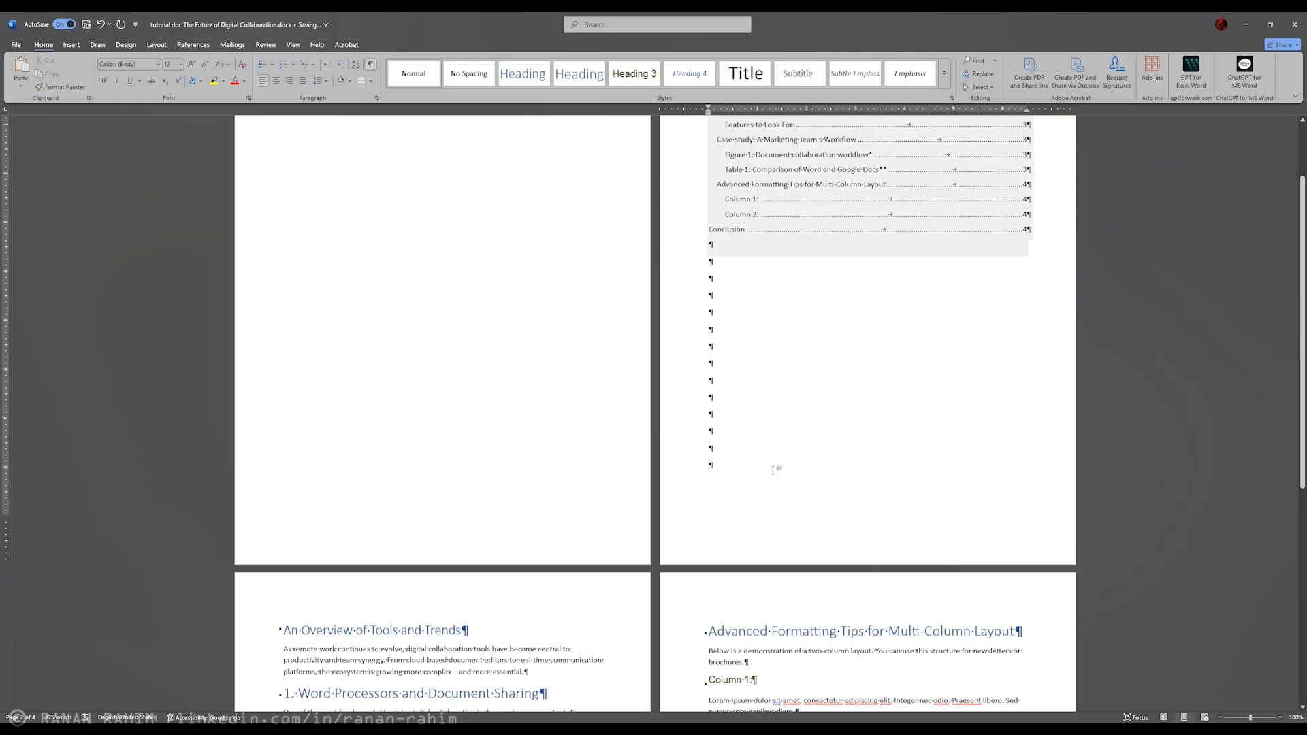
pyautogui.scroll(2, 765, 400)
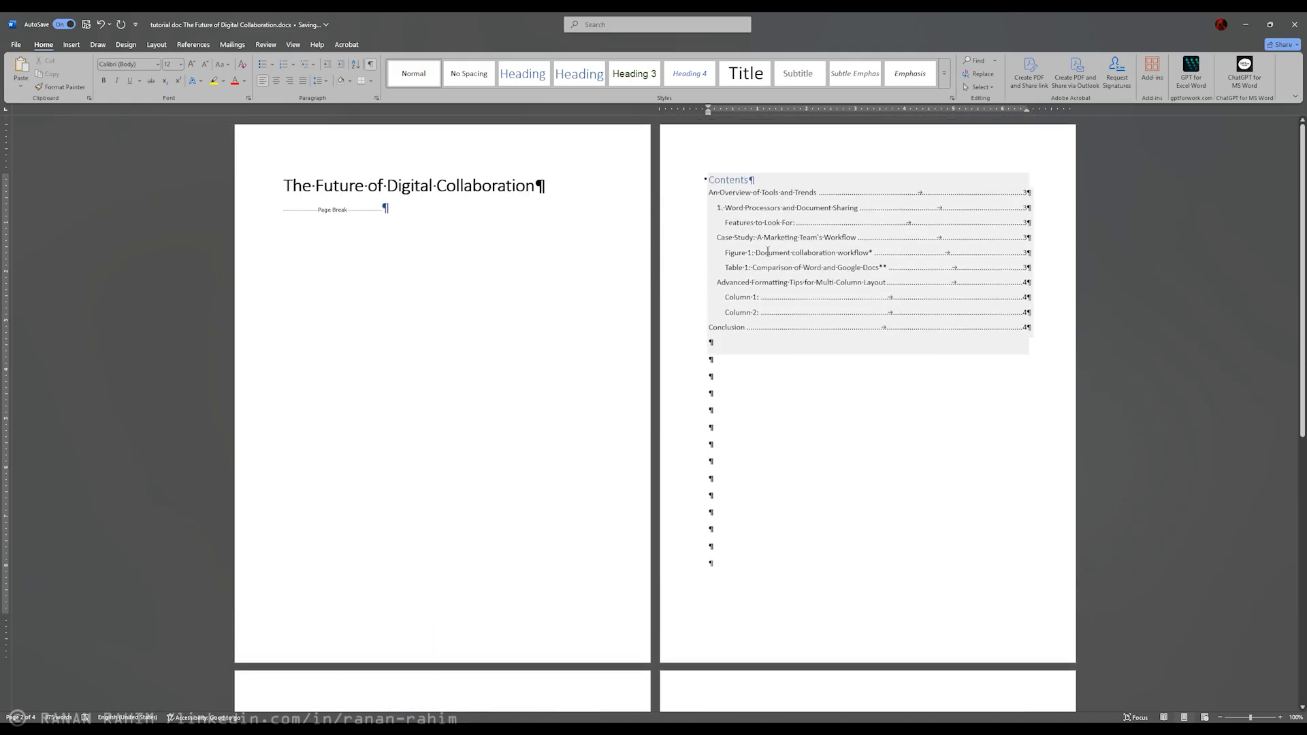
# Step: Enter filler lines such as "dfsdfsdf", "sdfsd" and "Sdfsdfs" in the empty paragraphs below the table of contents, ending with "fss"
pyautogui.click(713, 370)
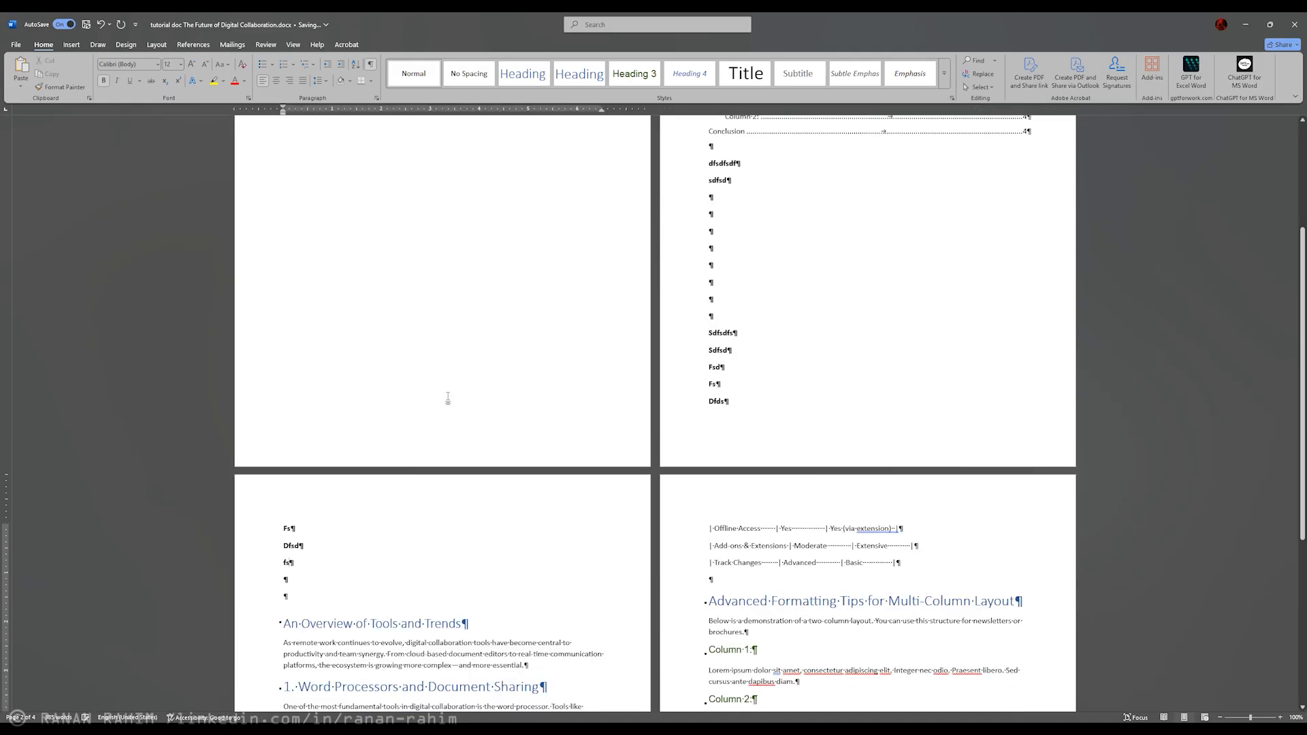
pyautogui.scroll(-4, 448, 398)
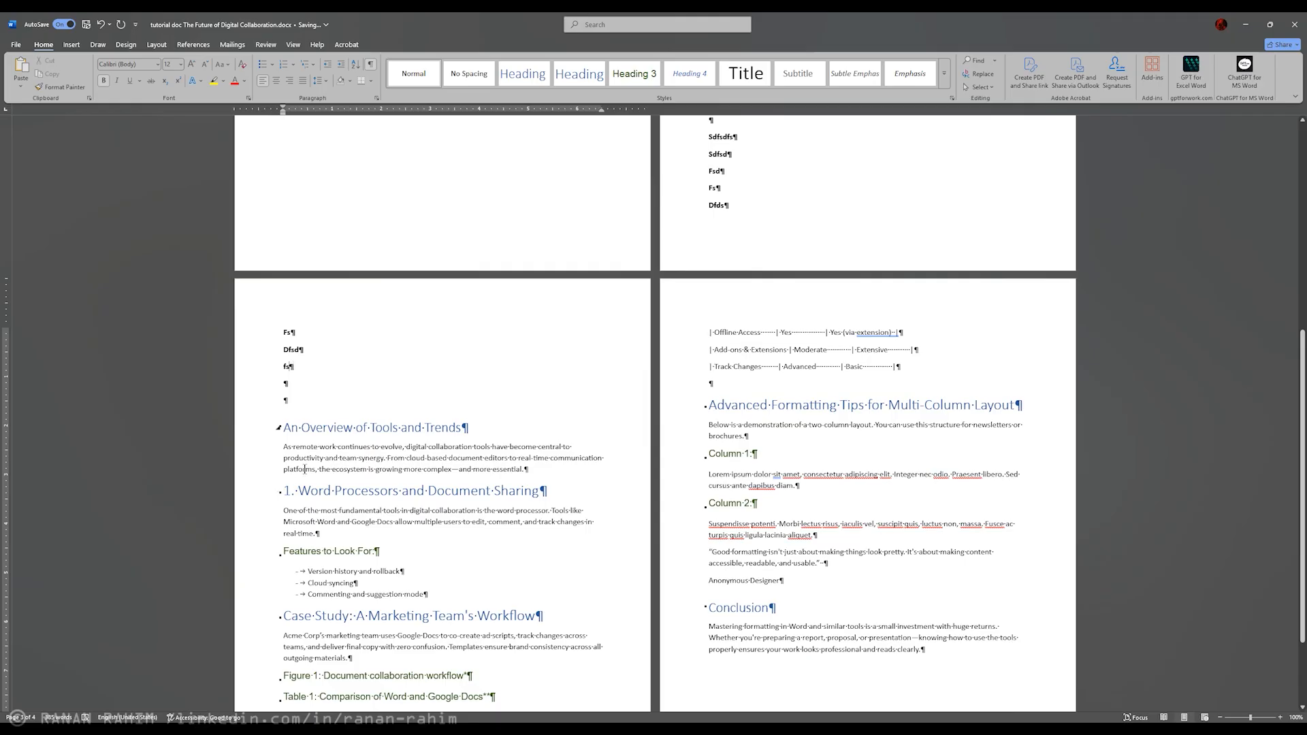
pyautogui.write('s')
pyautogui.scroll(2, 773, 276)
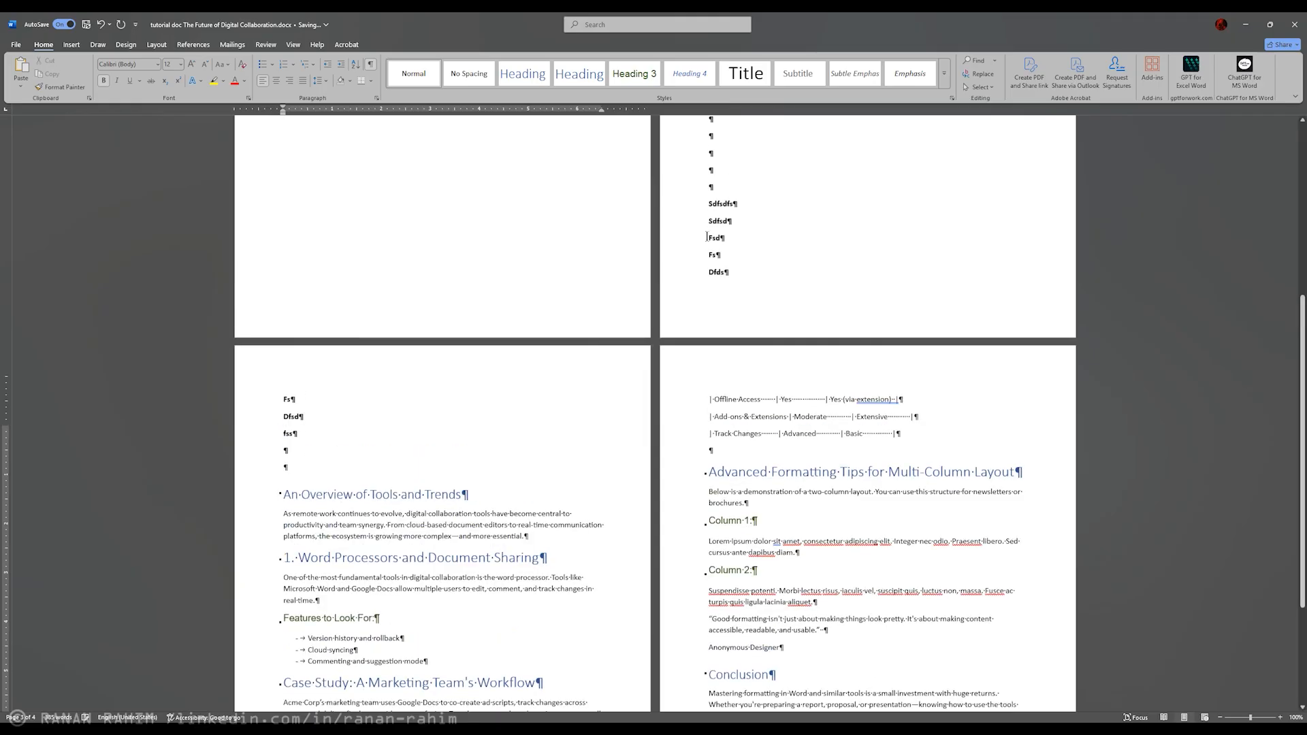
# Step: Extend the "Sdfsdfs" filler line with "dfsdfs" and add the lines "Sdfsd", "Sdfsd" and "f" below it
pyautogui.click(758, 234)
pyautogui.write('dfsdfs')
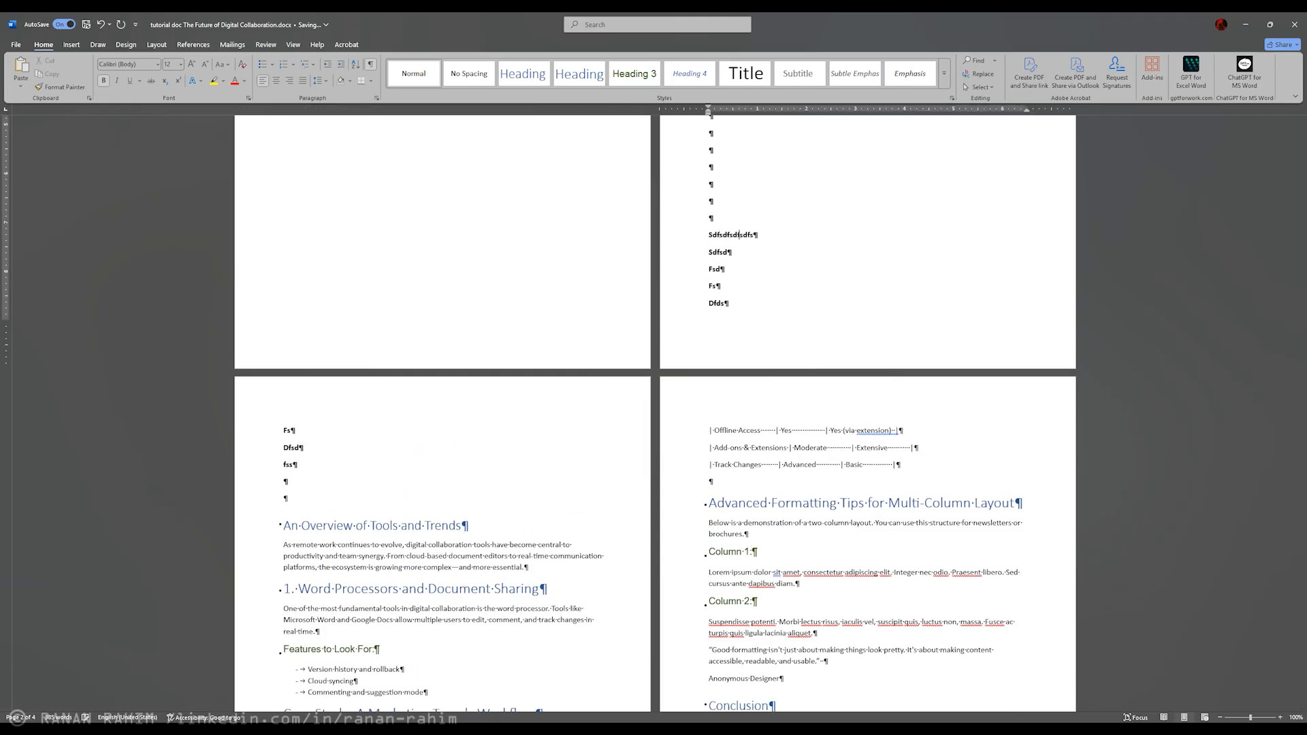
pyautogui.press('Return')
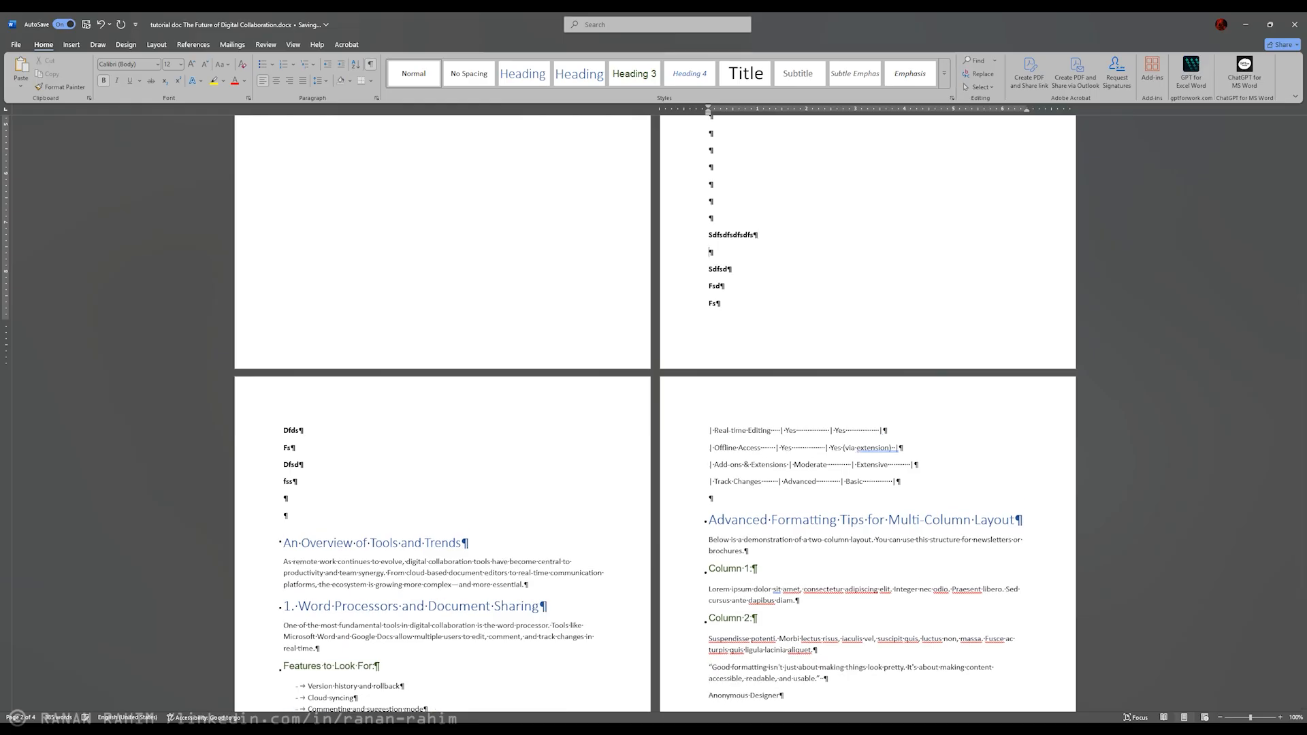
pyautogui.write('Sdfsd')
pyautogui.press('Return')
pyautogui.write('Sdfsd')
pyautogui.press('Return')
pyautogui.write('f')
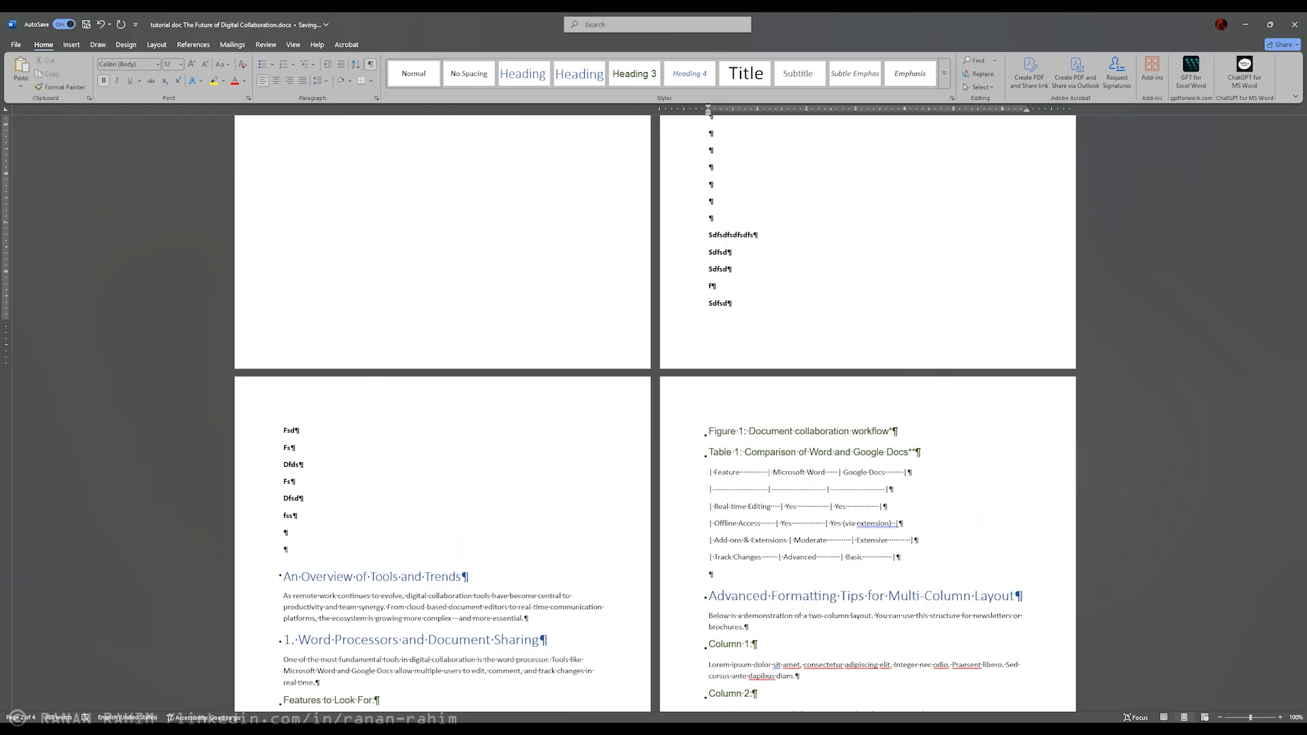
pyautogui.scroll(-4, 444, 436)
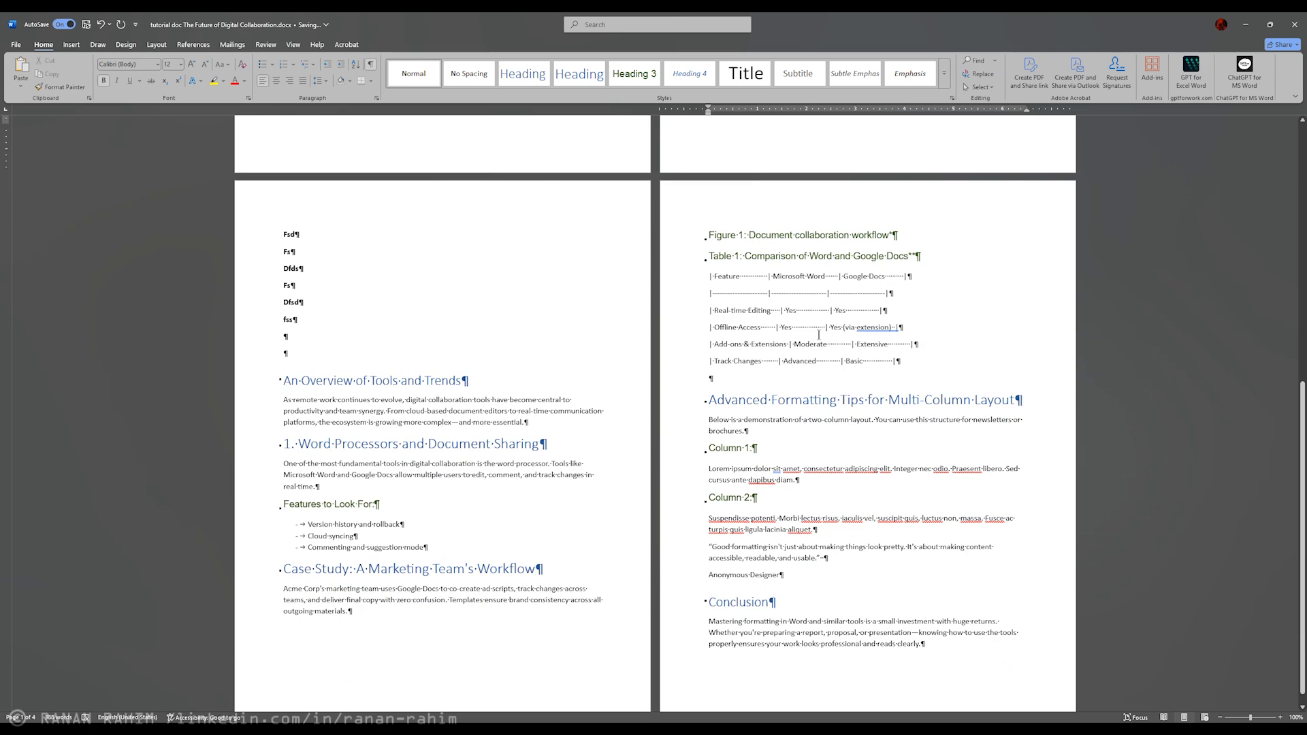
# Step: Delete all filler lines and empty paragraphs between the table of contents and "An Overview of Tools and Trends"
pyautogui.scroll(4, 519, 432)
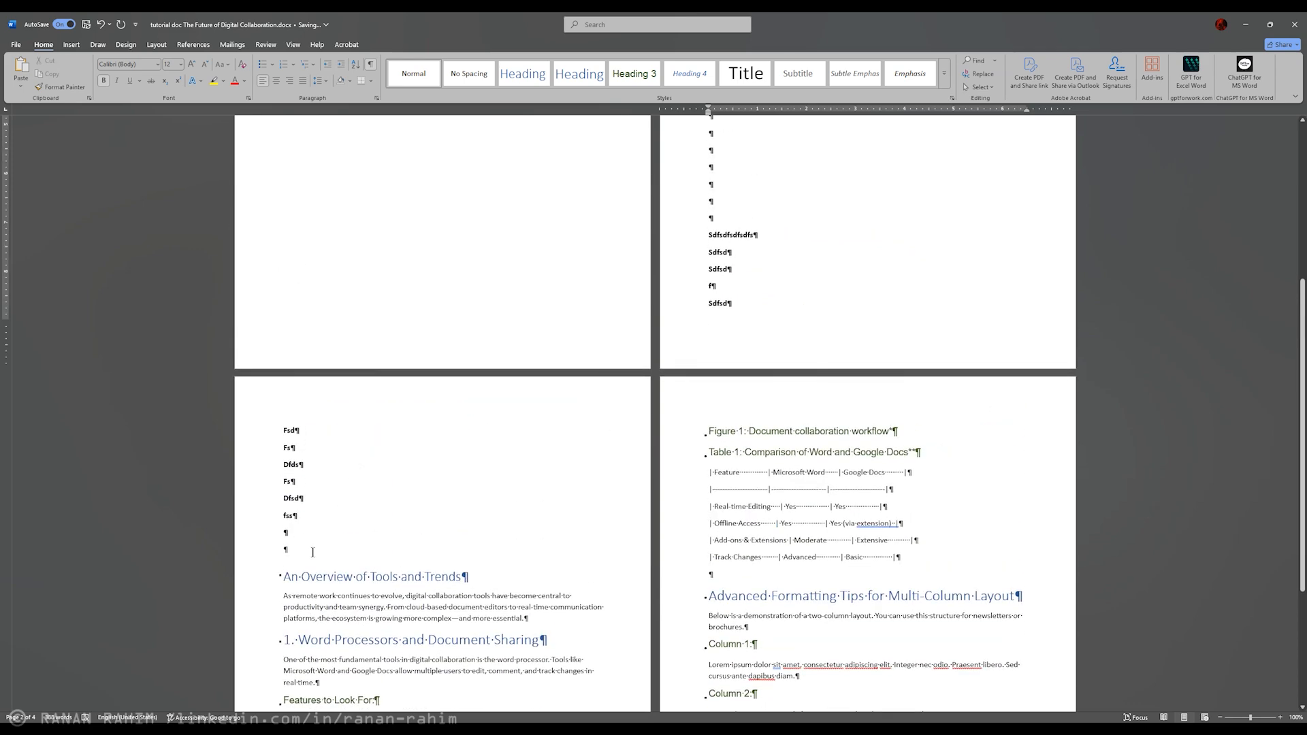
pyautogui.moveTo(313, 552); pyautogui.dragTo(284, 429)
pyautogui.scroll(4, 435, 408)
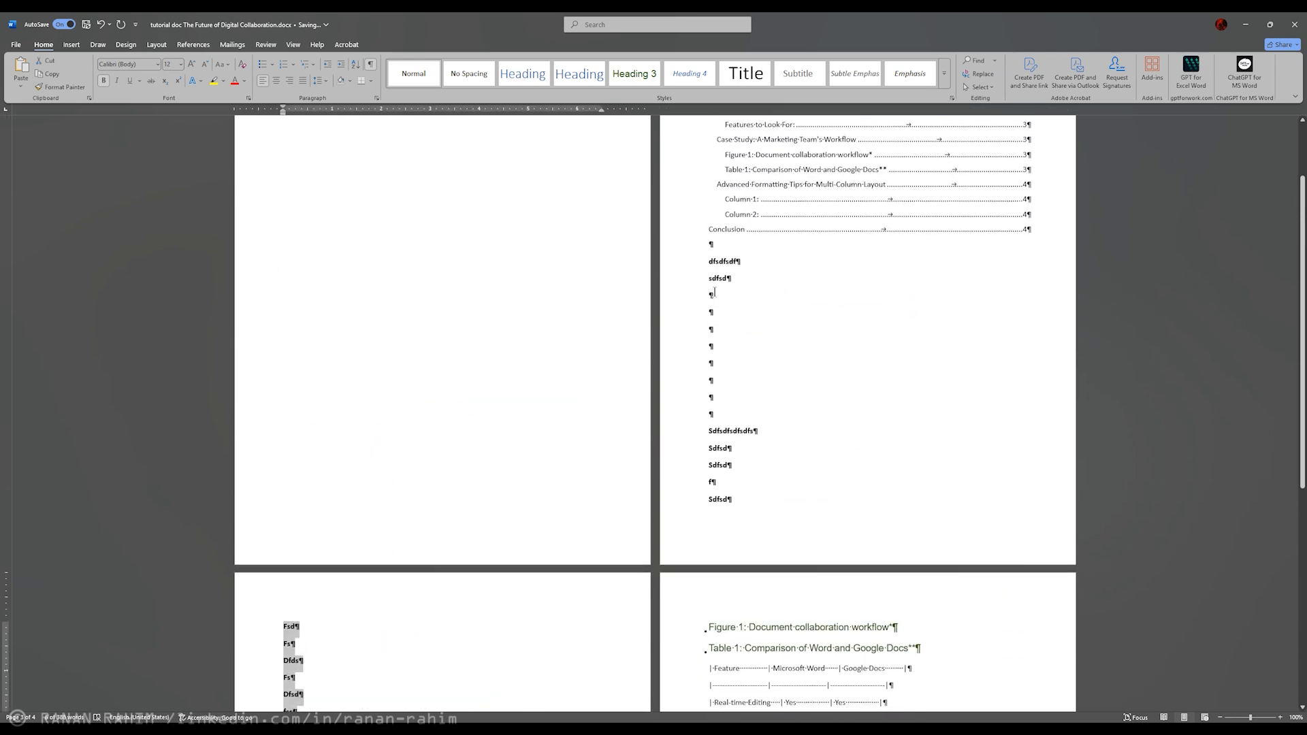
pyautogui.click(700, 262)
pyautogui.click(719, 336)
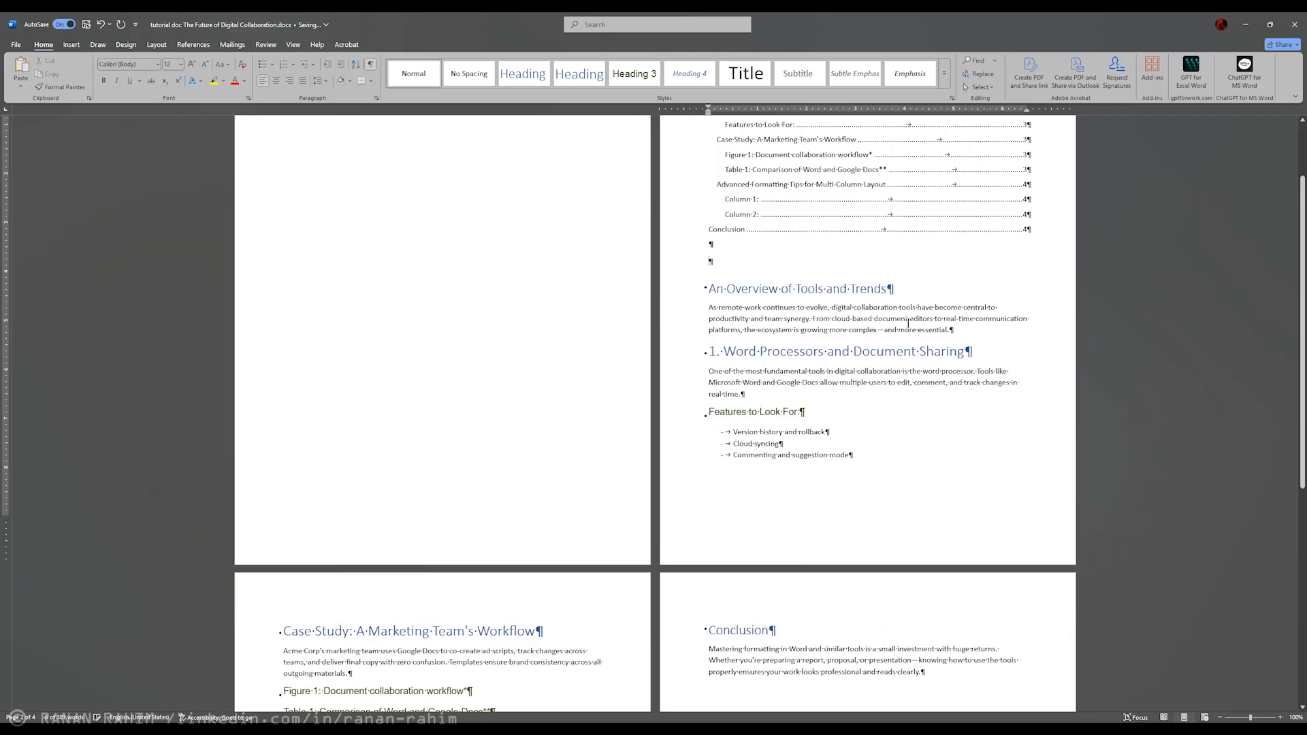
pyautogui.press('Delete')
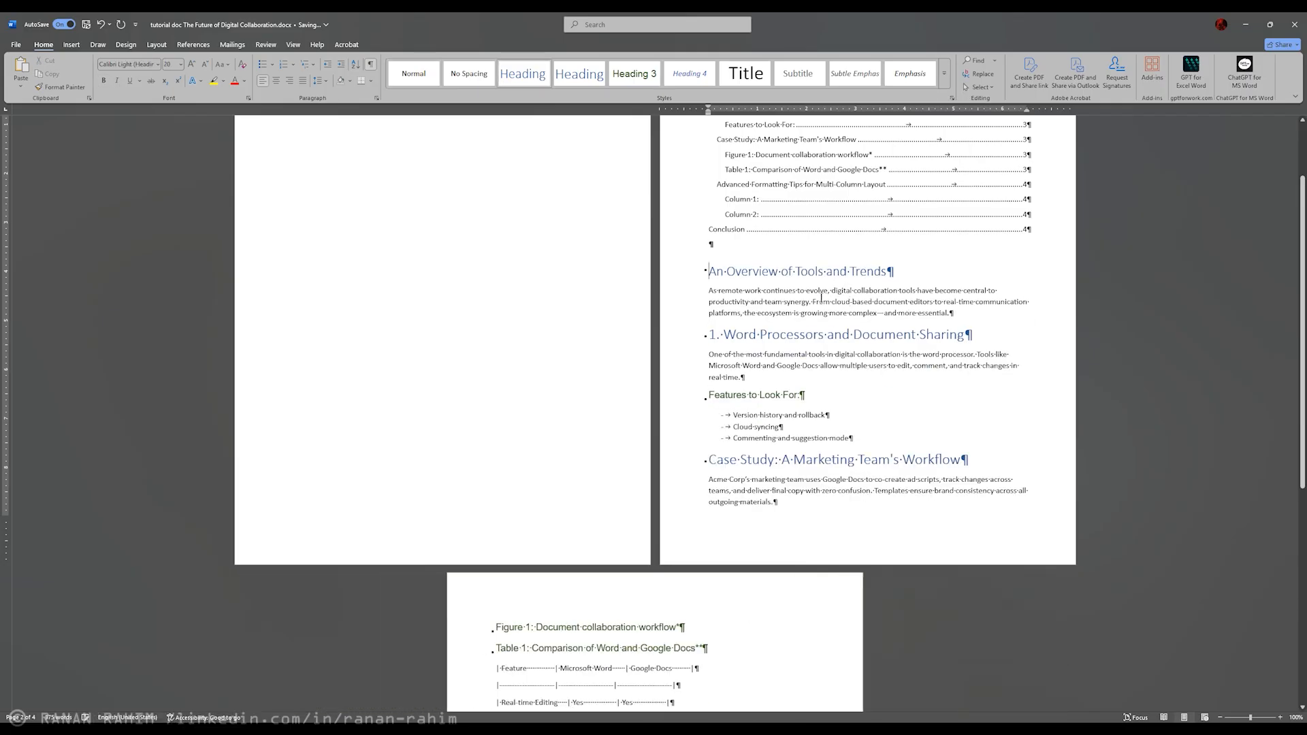
# Step: Insert a page break before "An Overview of Tools and Trends" and place the cursor at the start of the break
pyautogui.scroll(3, 759, 304)
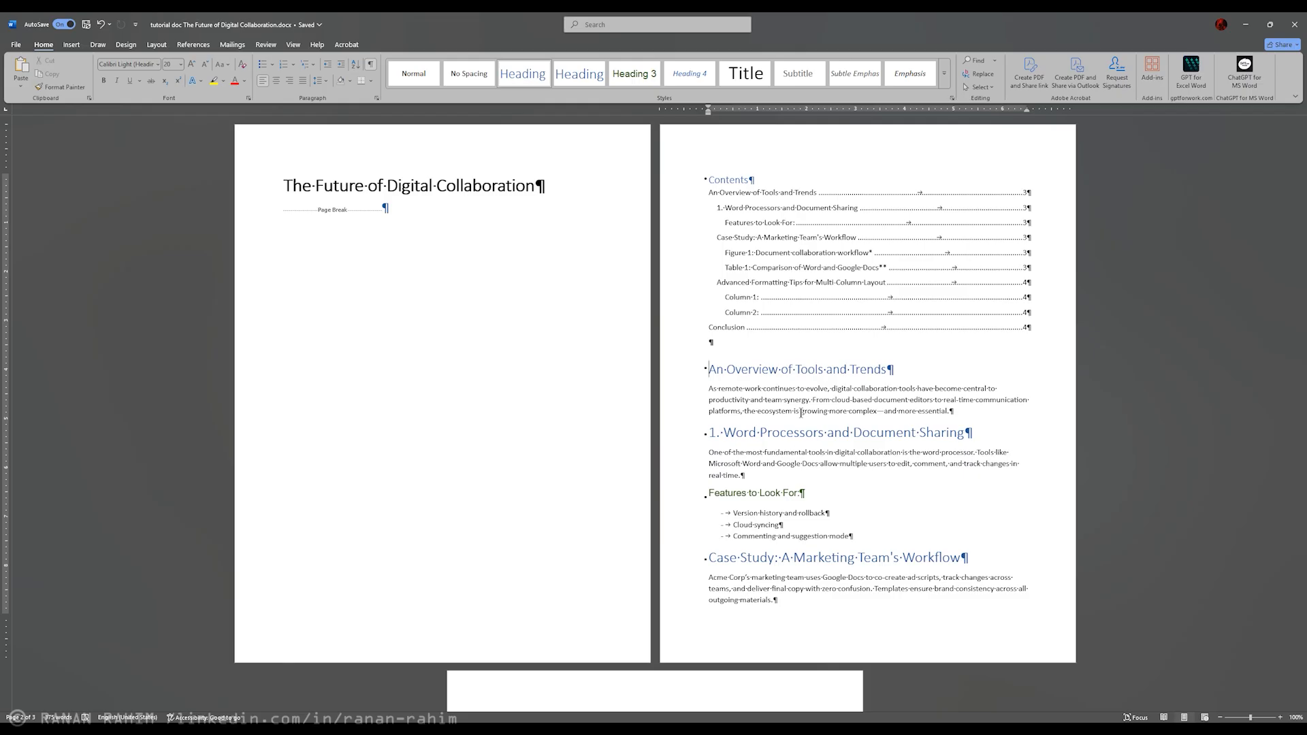
pyautogui.hotkey('ctrl', 'Return')
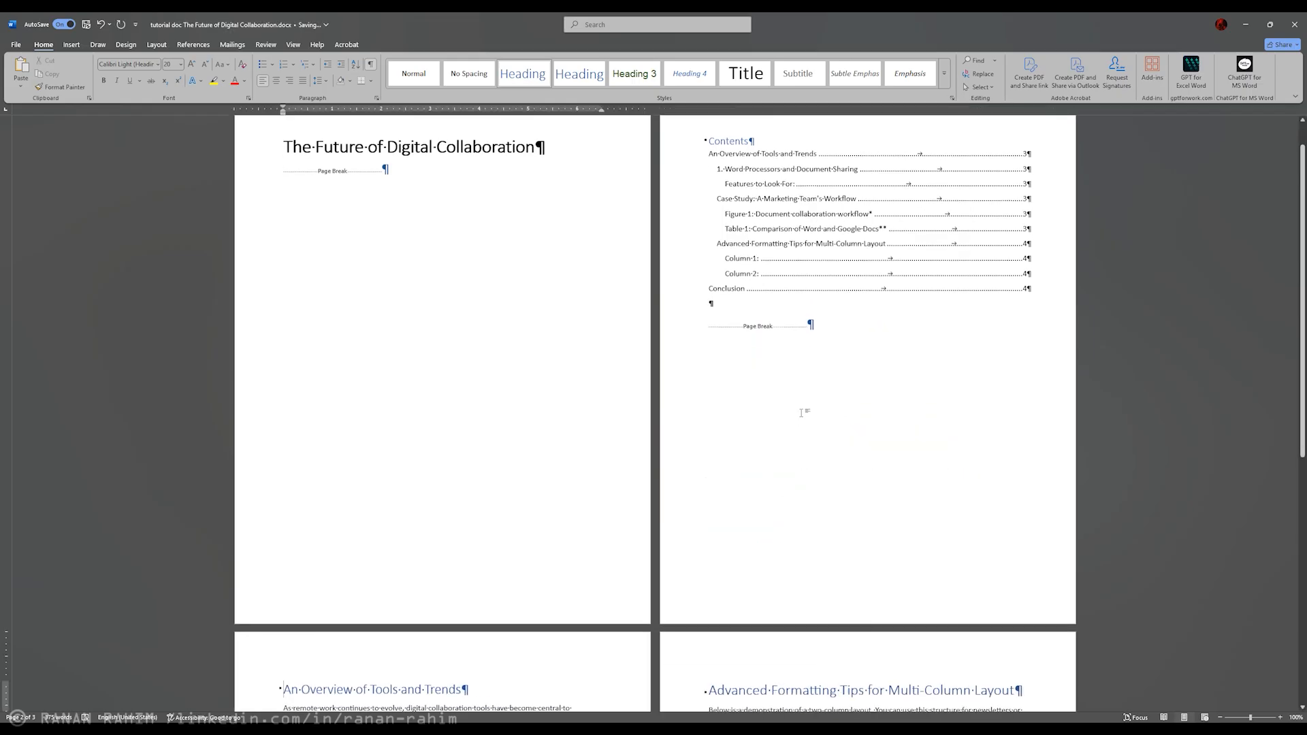
pyautogui.click(742, 306)
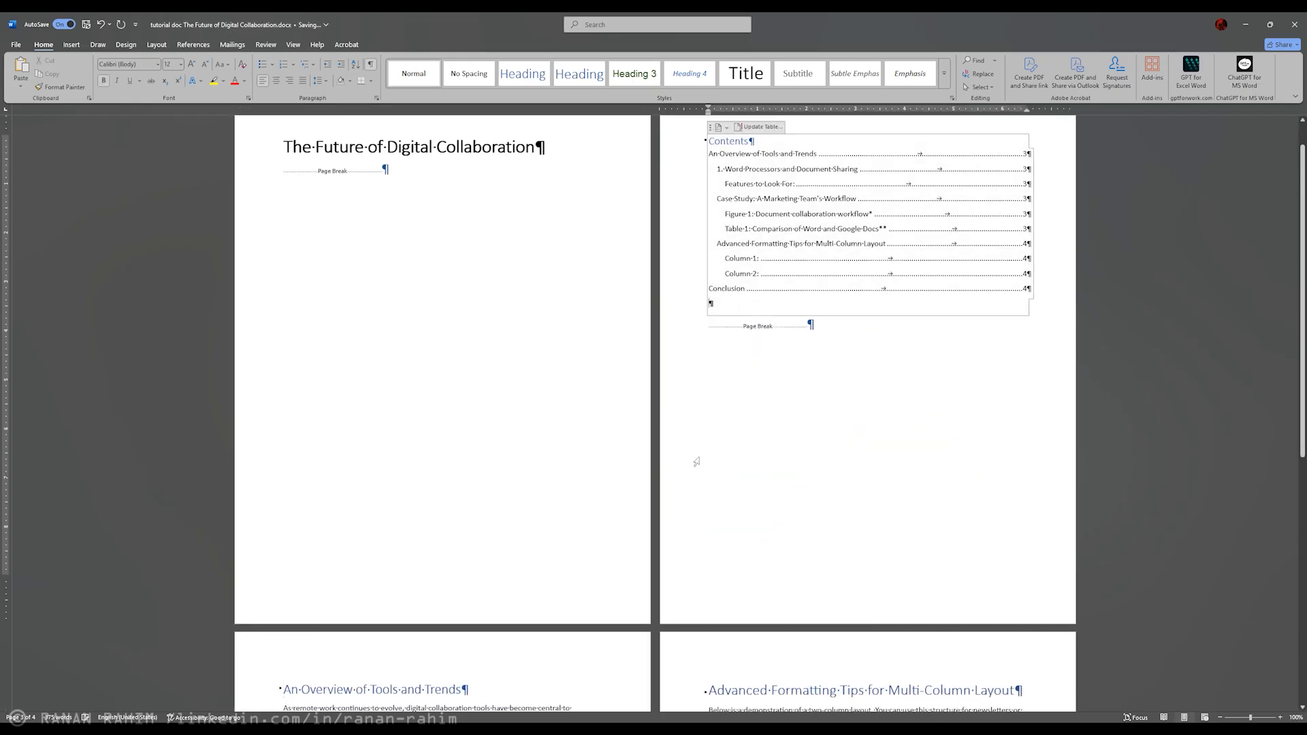
pyautogui.click(704, 331)
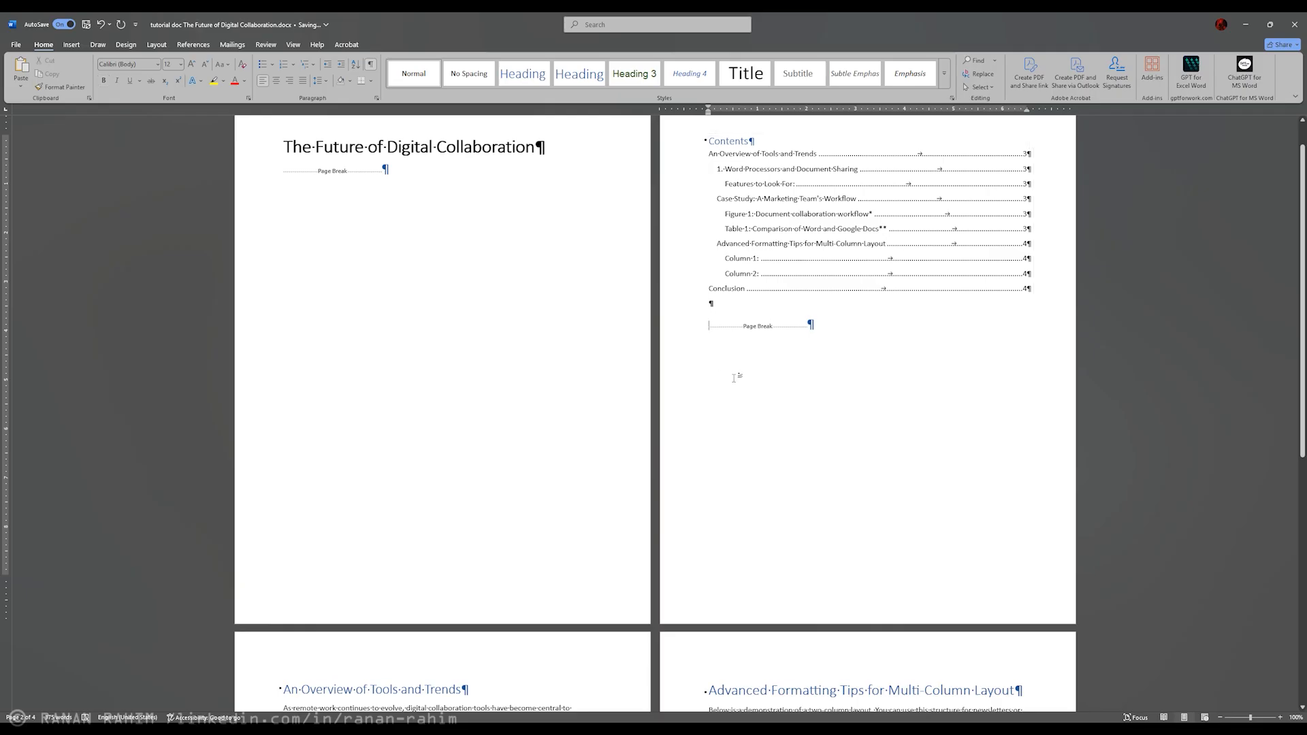
# Step: Enter filler text directly before the page break below the table of contents and insert more filler in its middle
pyautogui.write('sdsfsfsfsd')
pyautogui.click(720, 320)
pyautogui.write('dfsf')
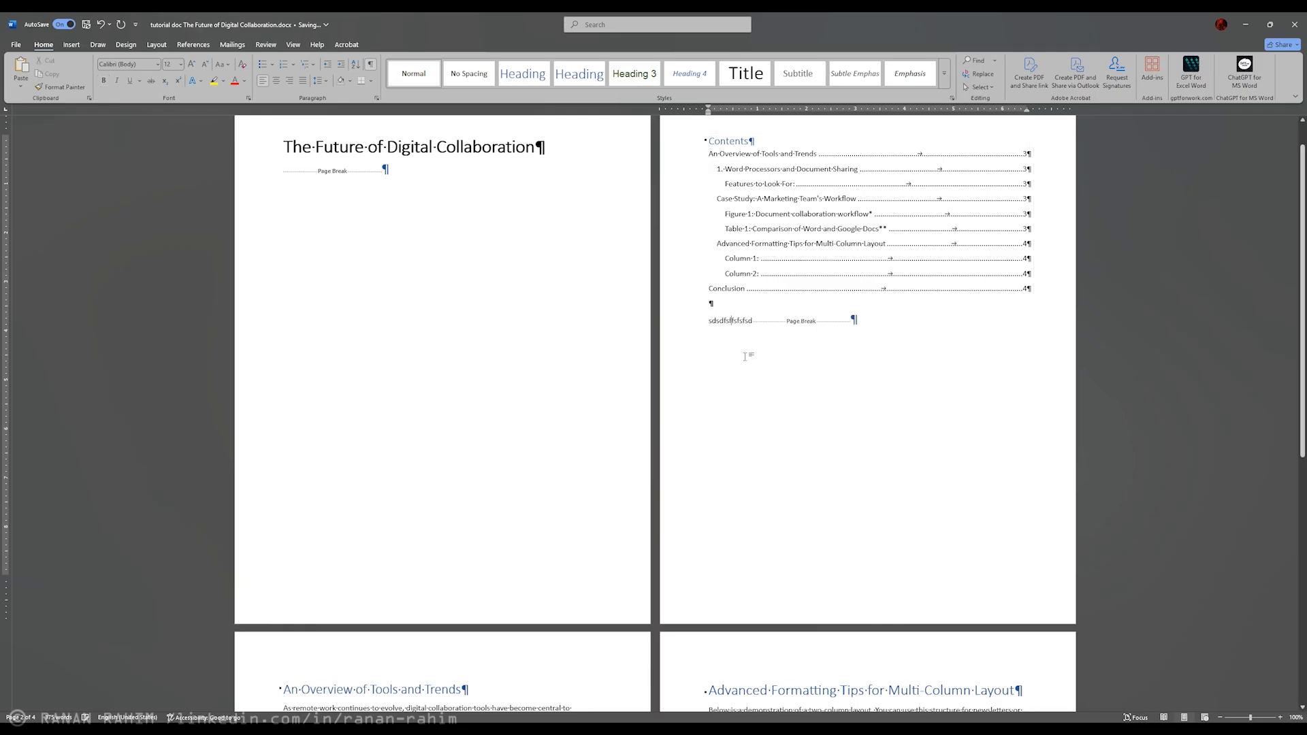
# Step: Delete all the filler text in front of the page break below the table of contents
pyautogui.press('BackSpace')
pyautogui.press('BackSpace')
pyautogui.press('BackSpace')
pyautogui.press('BackSpace')
pyautogui.press('BackSpace')
pyautogui.press('BackSpace')
pyautogui.press('BackSpace')
pyautogui.press('BackSpace')
pyautogui.press('BackSpace')
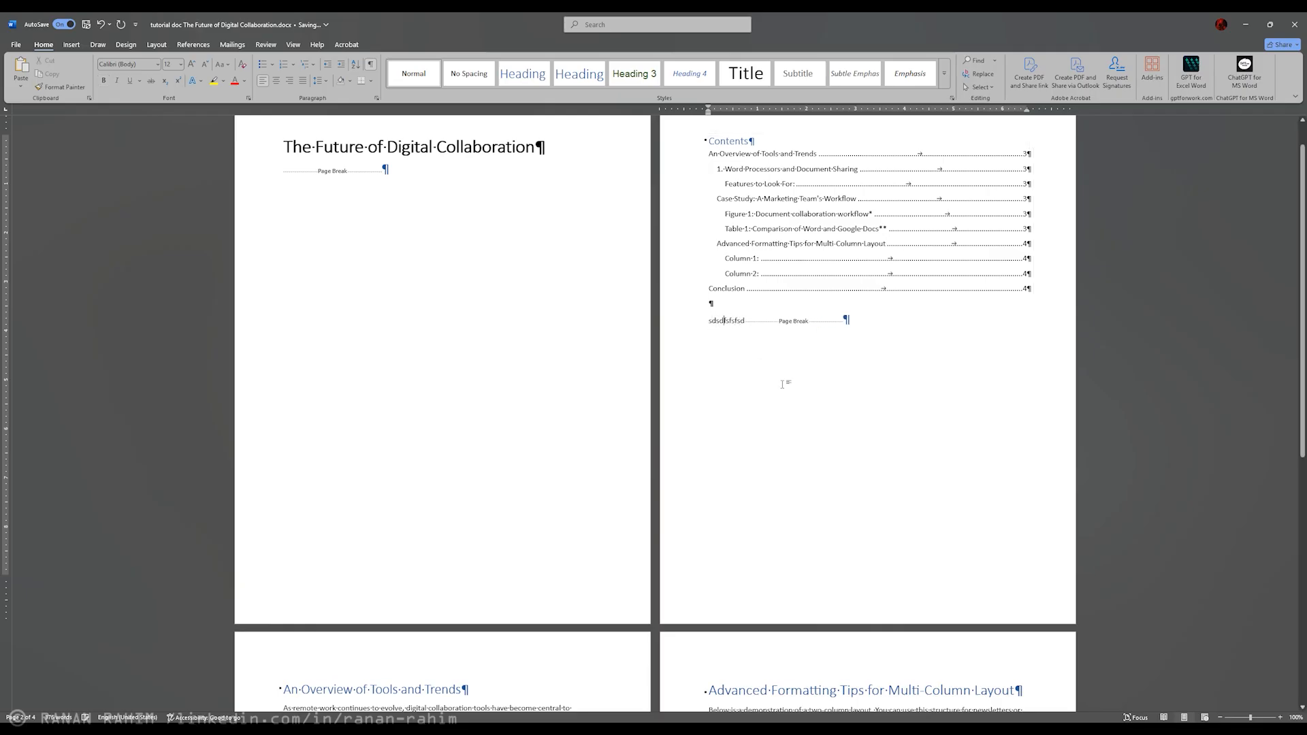
pyautogui.press('Delete')
pyautogui.press('Delete')
pyautogui.press('Delete')
pyautogui.press('Delete')
pyautogui.press('Delete')
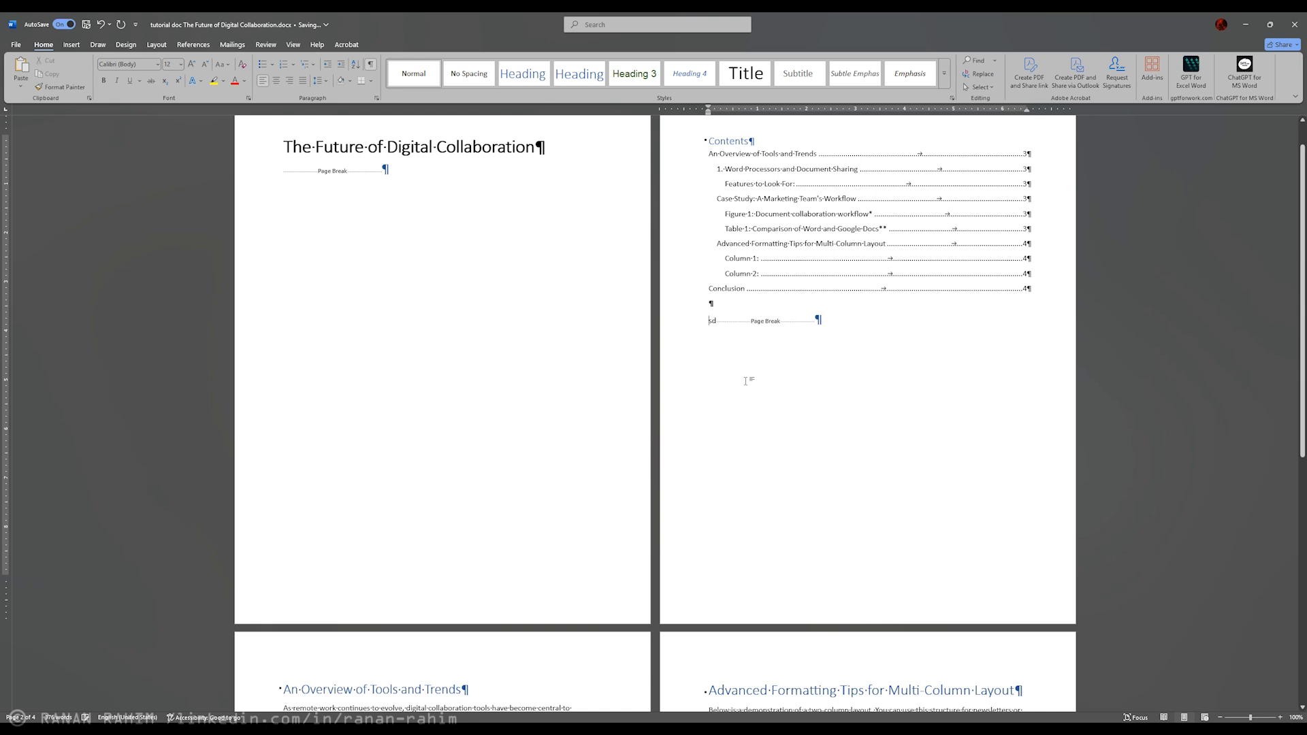
# Step: Indent the paragraph under "1. Word Processors and Document Sharing" by two tab stops
pyautogui.scroll(-3, 748, 378)
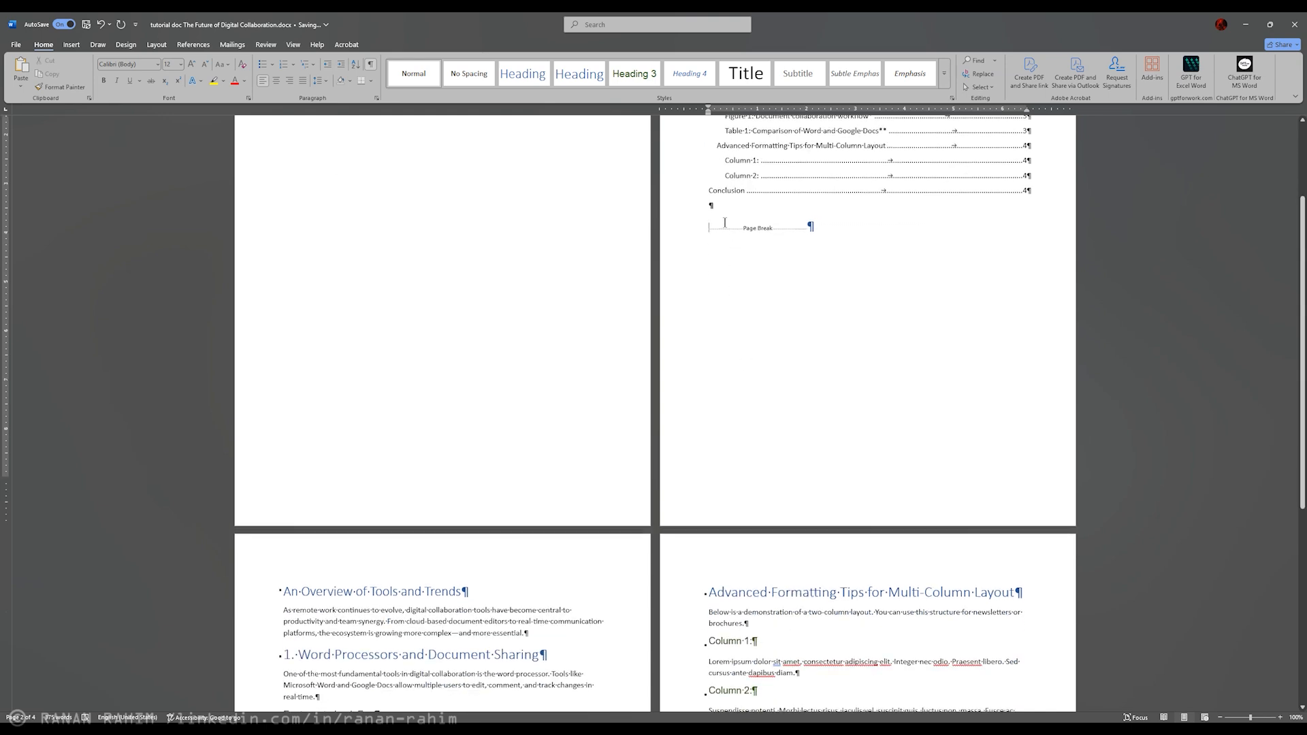
pyautogui.scroll(-6, 584, 406)
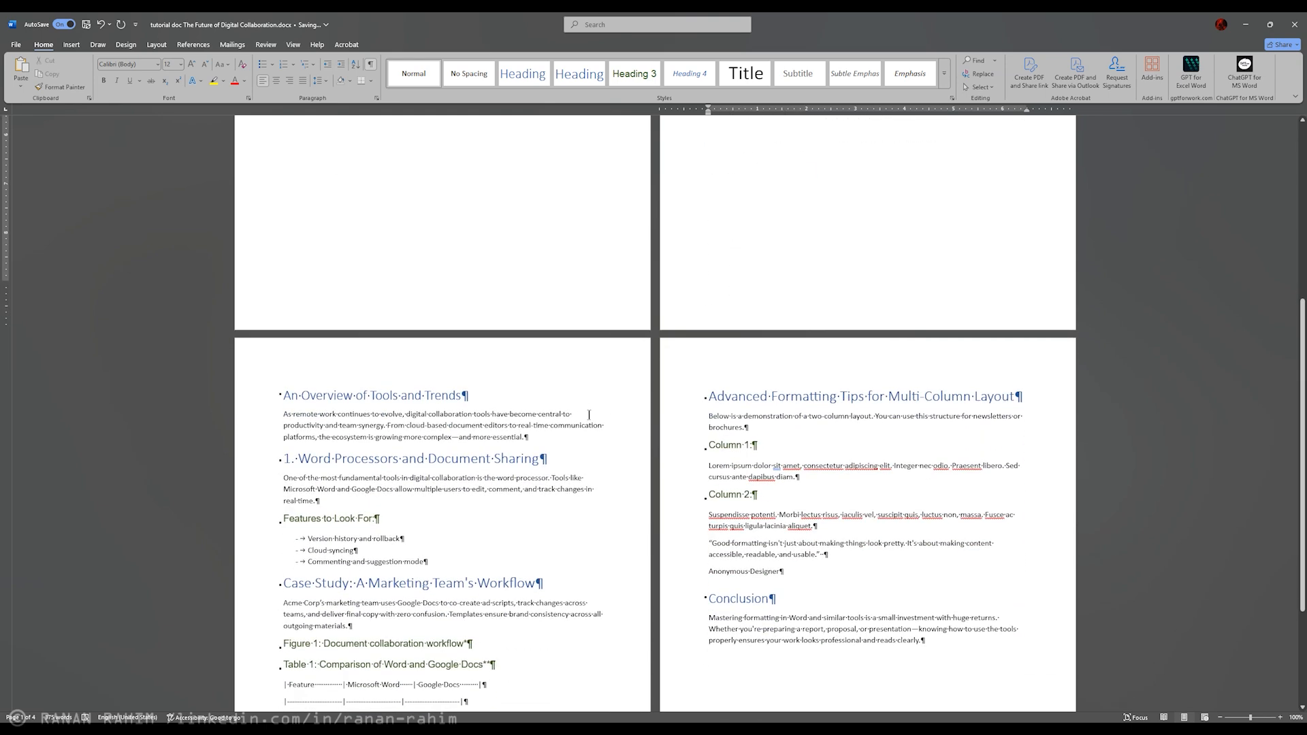
pyautogui.scroll(-3, 575, 443)
pyautogui.click(285, 380)
pyautogui.press('Tab')
pyautogui.press('Tab')
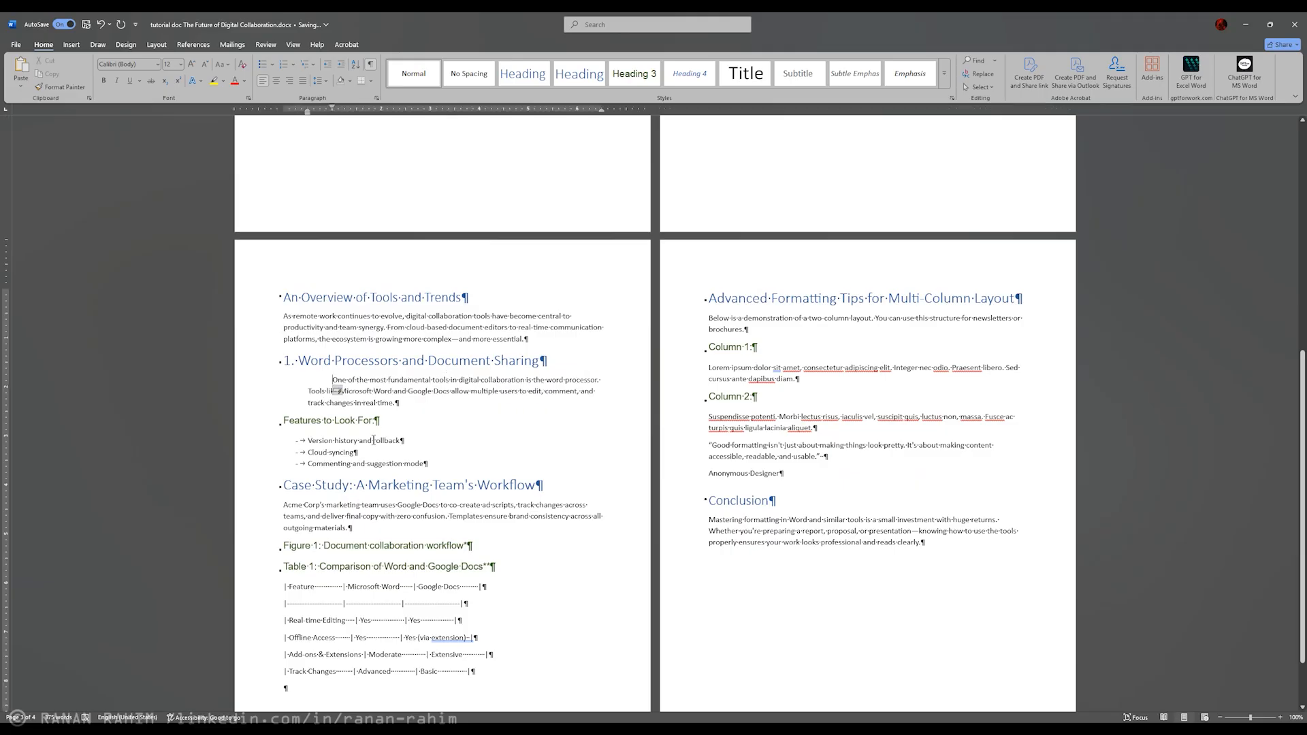
# Step: Insert five tab characters before the "w" of "Below" in the paragraph under "Advanced Formatting Tips for Multi-Column Layout"
pyautogui.press('Tab')
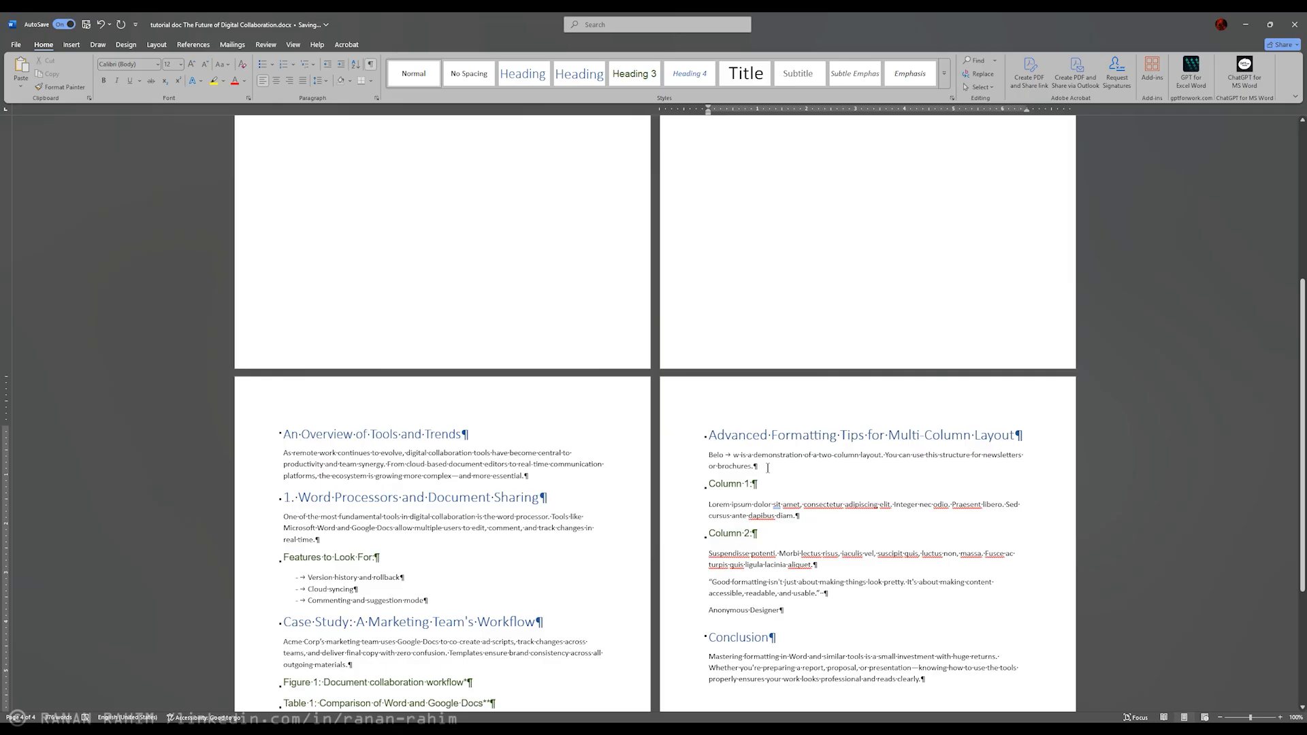
pyautogui.press('Tab')
pyautogui.press('Tab')
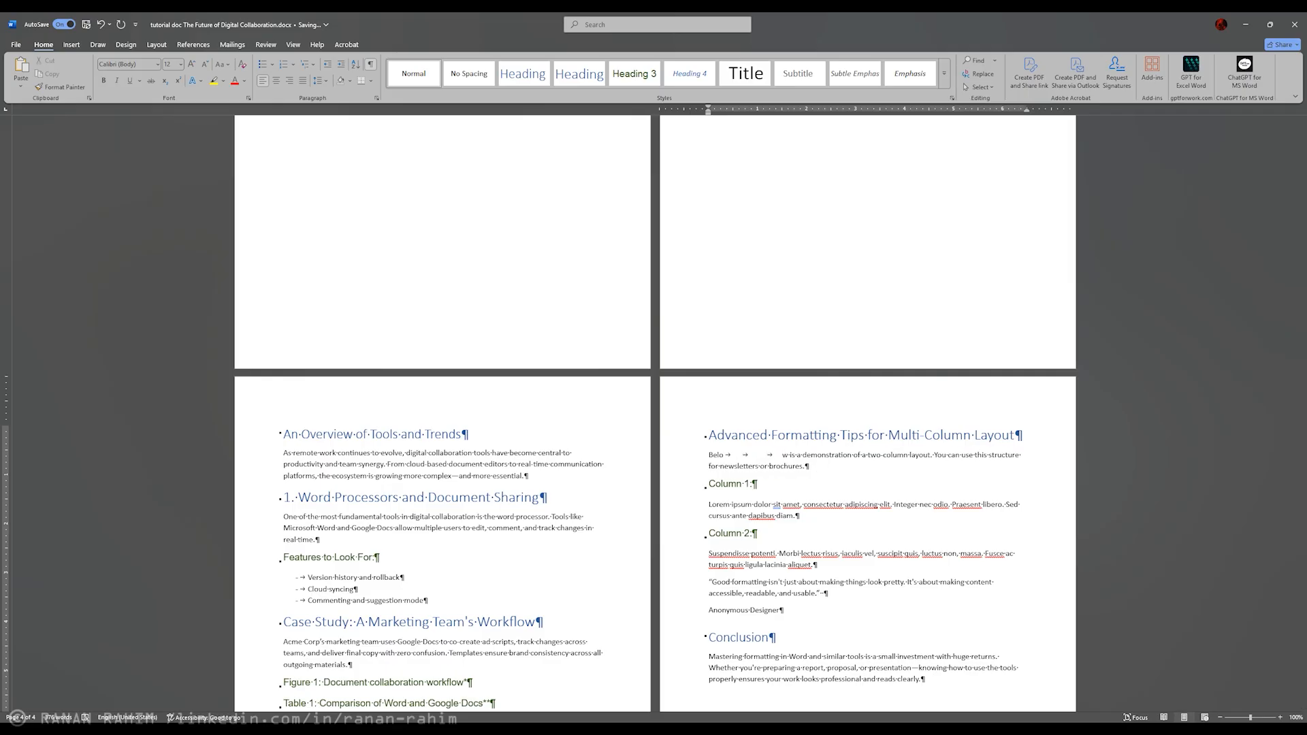
pyautogui.press('Tab')
pyautogui.press('Tab')
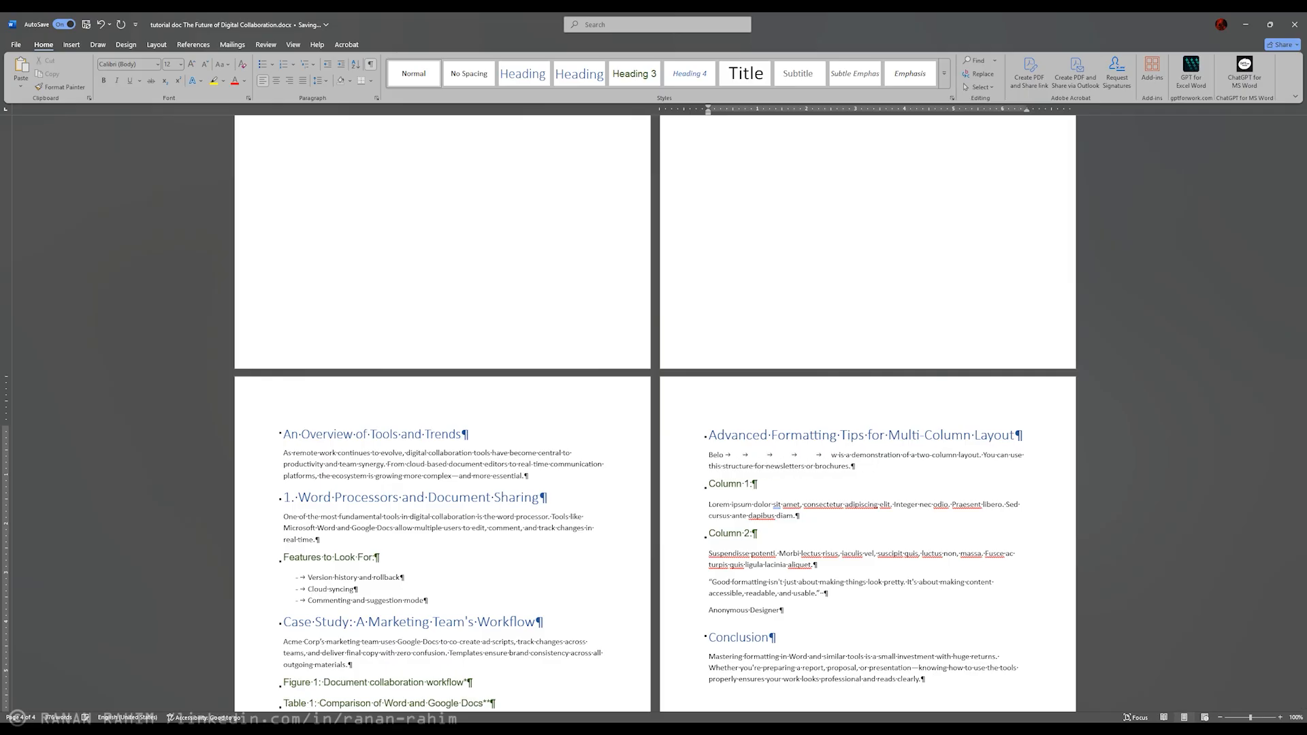
# Step: Remove the tab characters from inside the word "Below"
pyautogui.press('BackSpace')
pyautogui.press('BackSpace')
pyautogui.press('BackSpace')
pyautogui.press('BackSpace')
pyautogui.press('BackSpace')
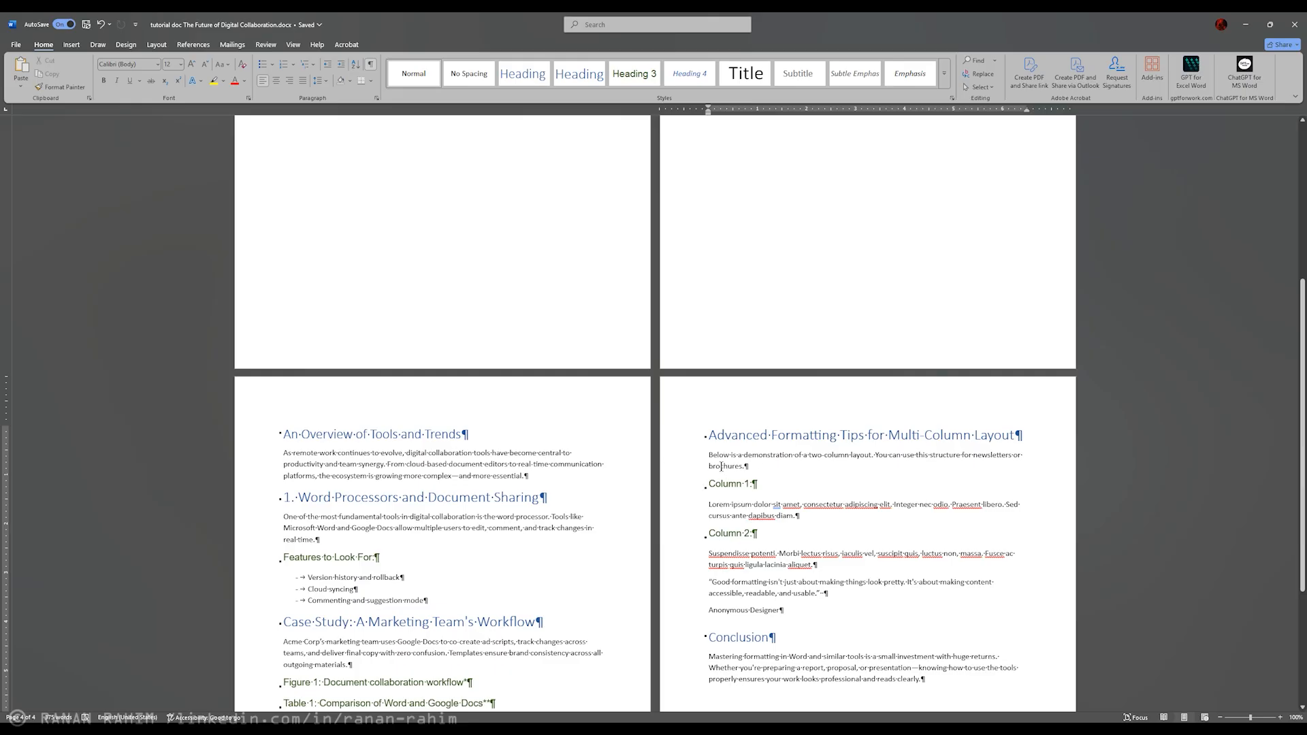
# Step: Insert runs of spaces before "brochures", after "structure for" and inside "this", and turn the formatting marks off and on again
pyautogui.hotkey('ctrl', 'z')
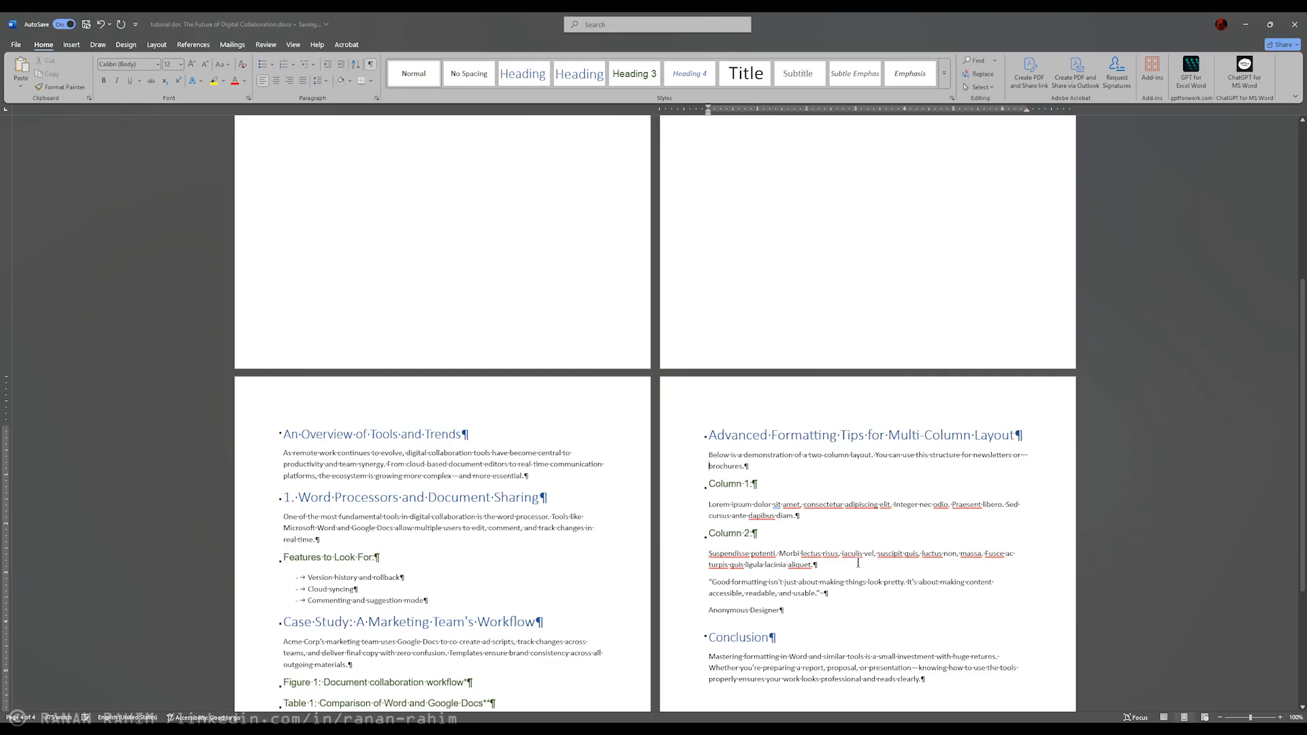
pyautogui.hotkey('ctrl', 'z')
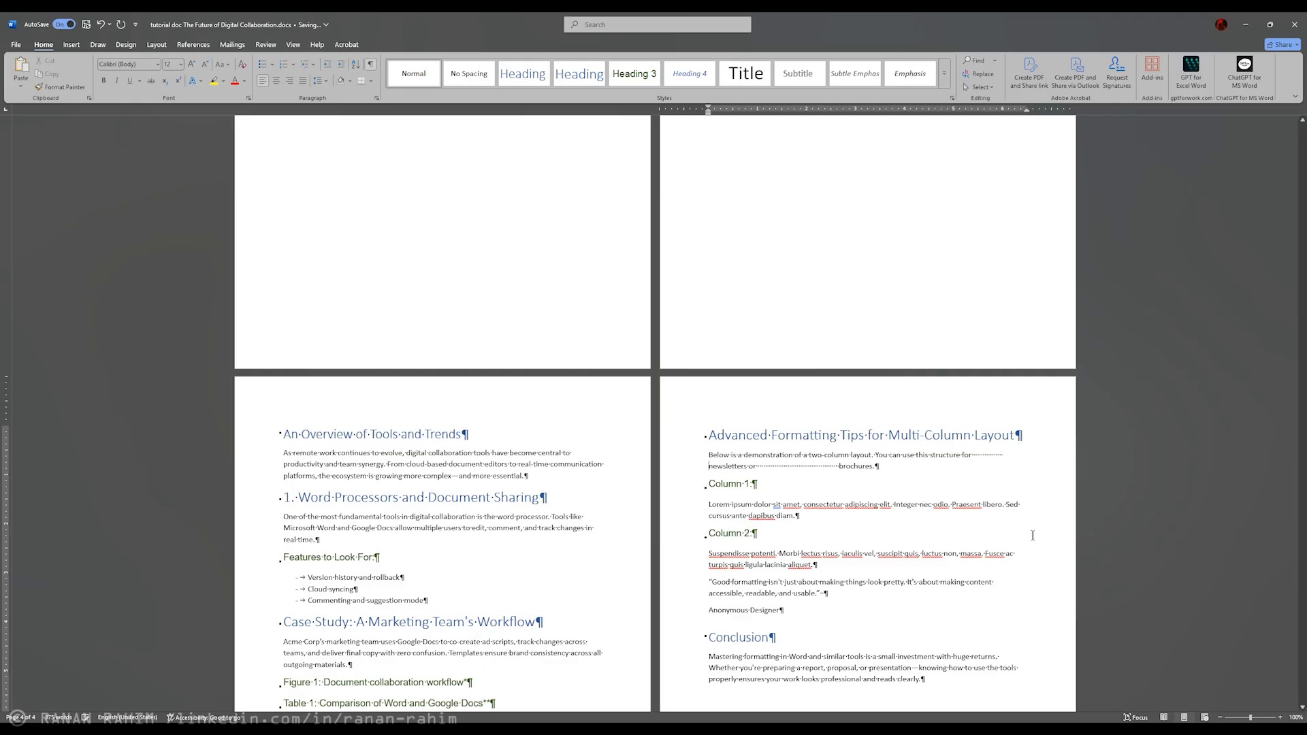
pyautogui.click(922, 455)
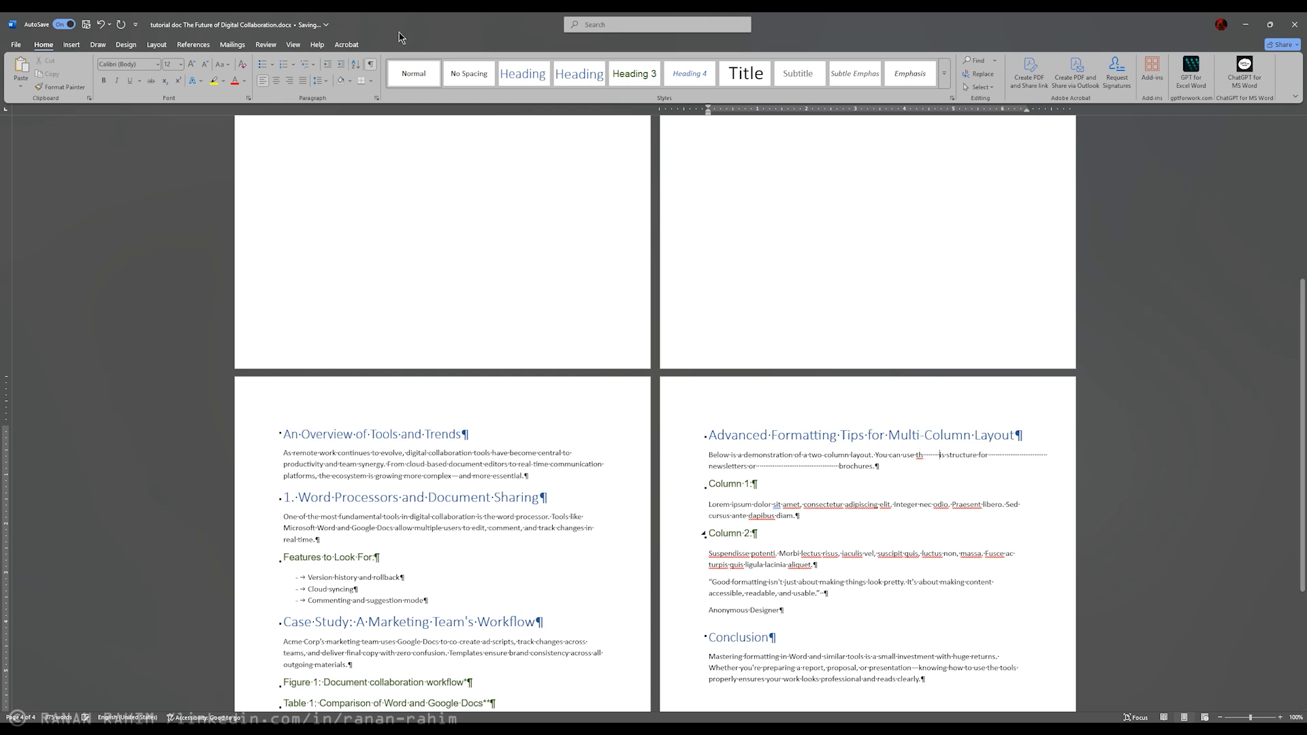
pyautogui.click(370, 64)
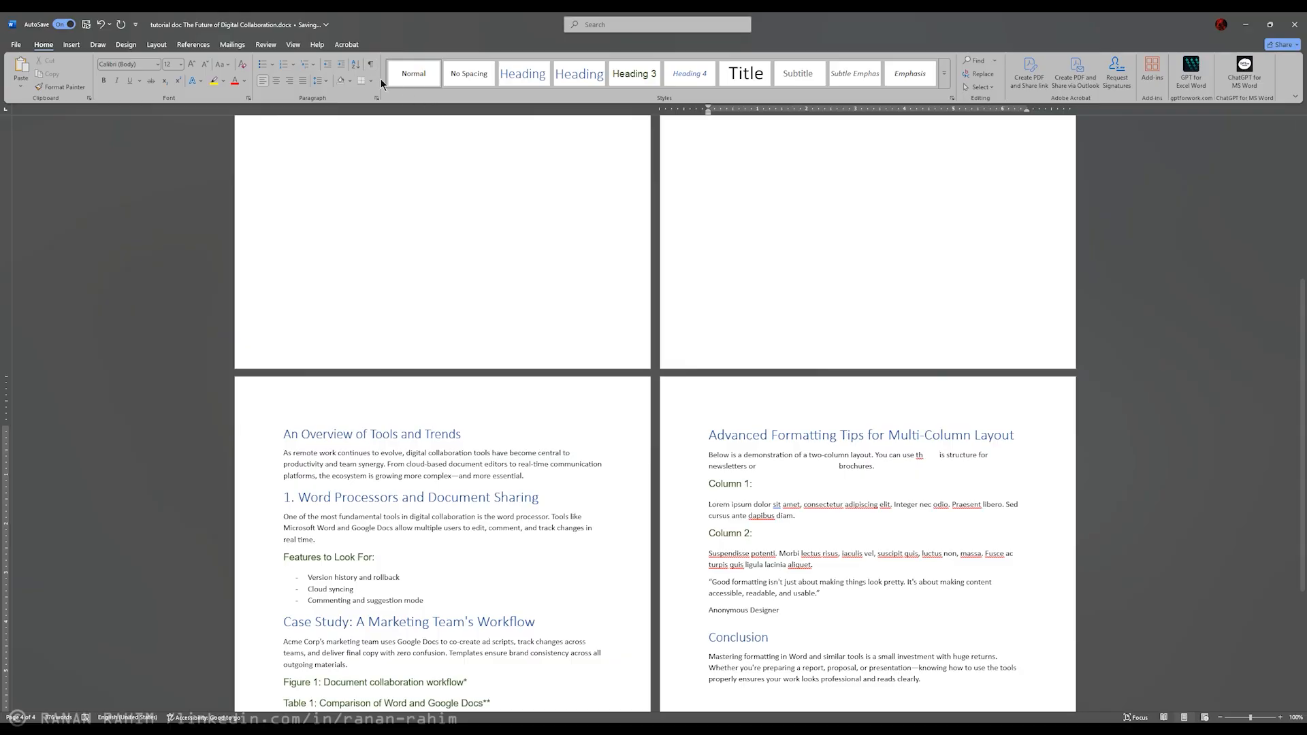
pyautogui.click(369, 65)
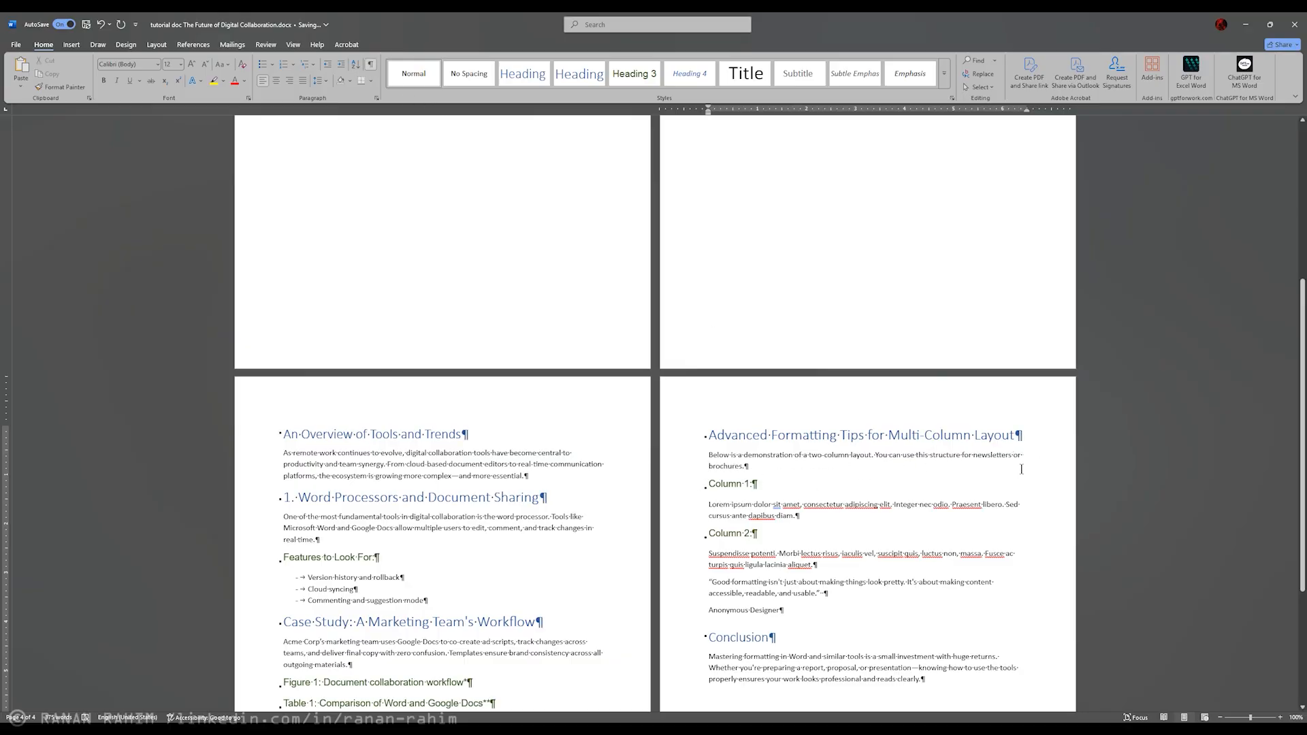
# Step: Try to position text in the multi-column layout section with repeated tab characters
pyautogui.press('Tab')
pyautogui.hotkey('ctrl', 'z')
pyautogui.press('Tab')
pyautogui.press('Tab')
pyautogui.press('Tab')
pyautogui.press('Tab')
pyautogui.press('Tab')
pyautogui.press('Tab')
pyautogui.press('Tab')
pyautogui.press('Tab')
pyautogui.press('Tab')
pyautogui.press('Tab')
pyautogui.press('Tab')
pyautogui.press('Tab')
pyautogui.press('Tab')
pyautogui.press('Tab')
pyautogui.press('Tab')
pyautogui.press('Tab')
pyautogui.press('Tab')
pyautogui.press('Tab')
pyautogui.press('Tab')
pyautogui.press('Tab')
# Step: Undo the text positioning in the multi-column layout section and delete the inserted tab characters
pyautogui.moveTo(980, 466); pyautogui.dragTo(973, 517)
pyautogui.click(985, 515)
pyautogui.hotkey('ctrl', 'z')
pyautogui.click(980, 467)
pyautogui.press('BackSpace')
pyautogui.press('BackSpace')
pyautogui.press('BackSpace')
pyautogui.press('BackSpace')
pyautogui.press('BackSpace')
pyautogui.press('BackSpace')
pyautogui.press('BackSpace')
pyautogui.press('BackSpace')
pyautogui.press('BackSpace')
pyautogui.press('BackSpace')
pyautogui.press('BackSpace')
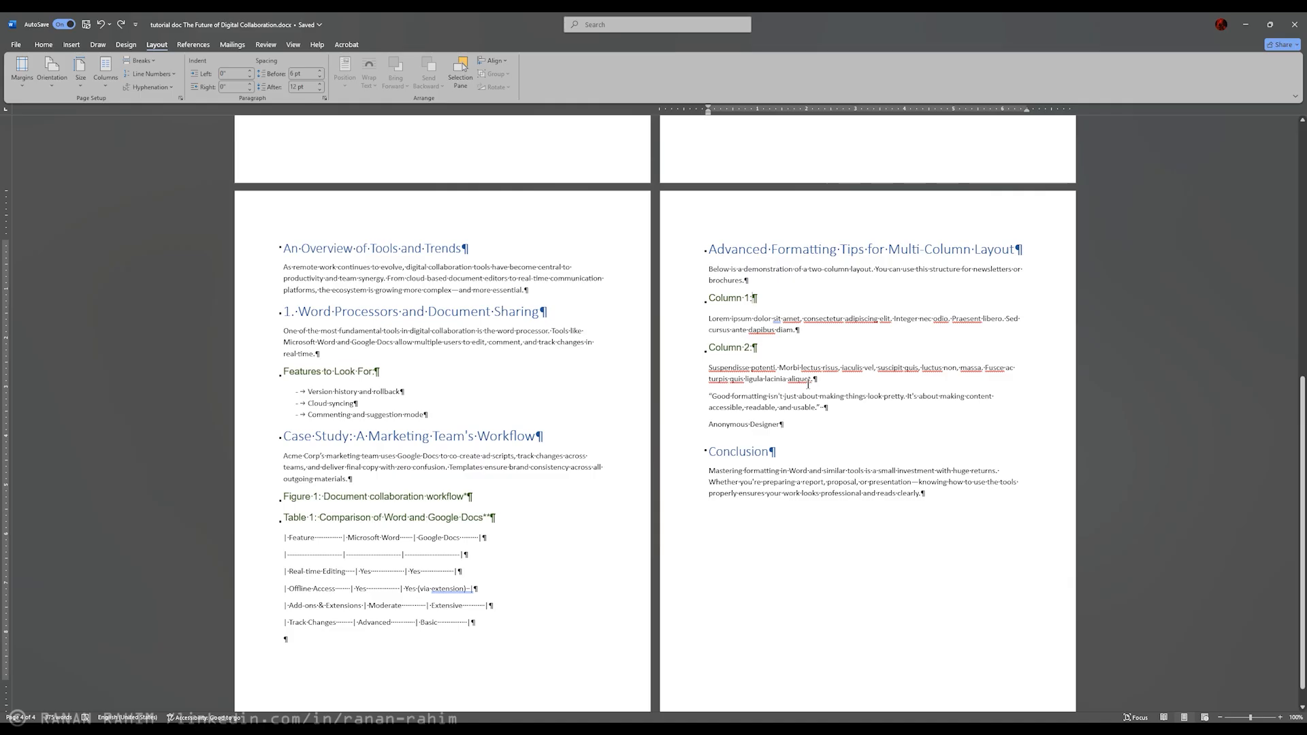
# Step: Lay out the "Column 1:" and "Column 2:" headings with their paragraphs in two columns
pyautogui.click(838, 383)
pyautogui.moveTo(816, 375); pyautogui.dragTo(710, 297)
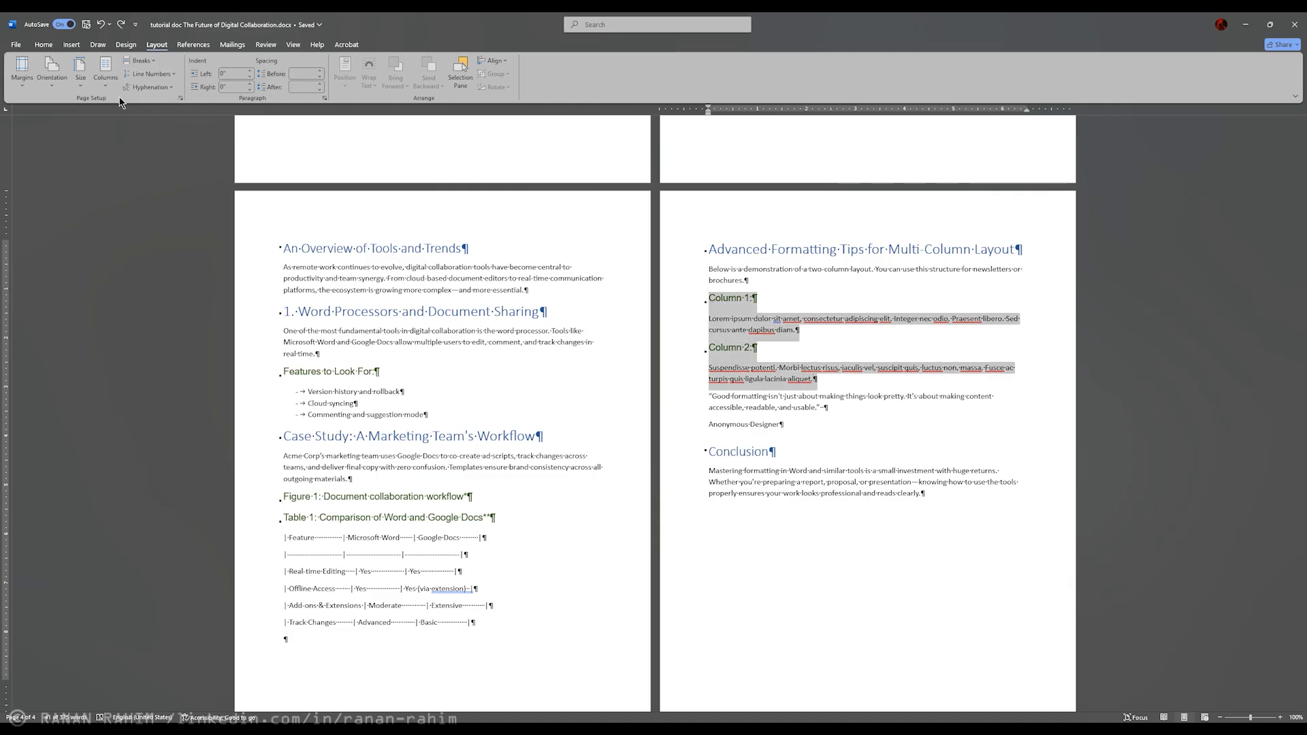
pyautogui.click(105, 68)
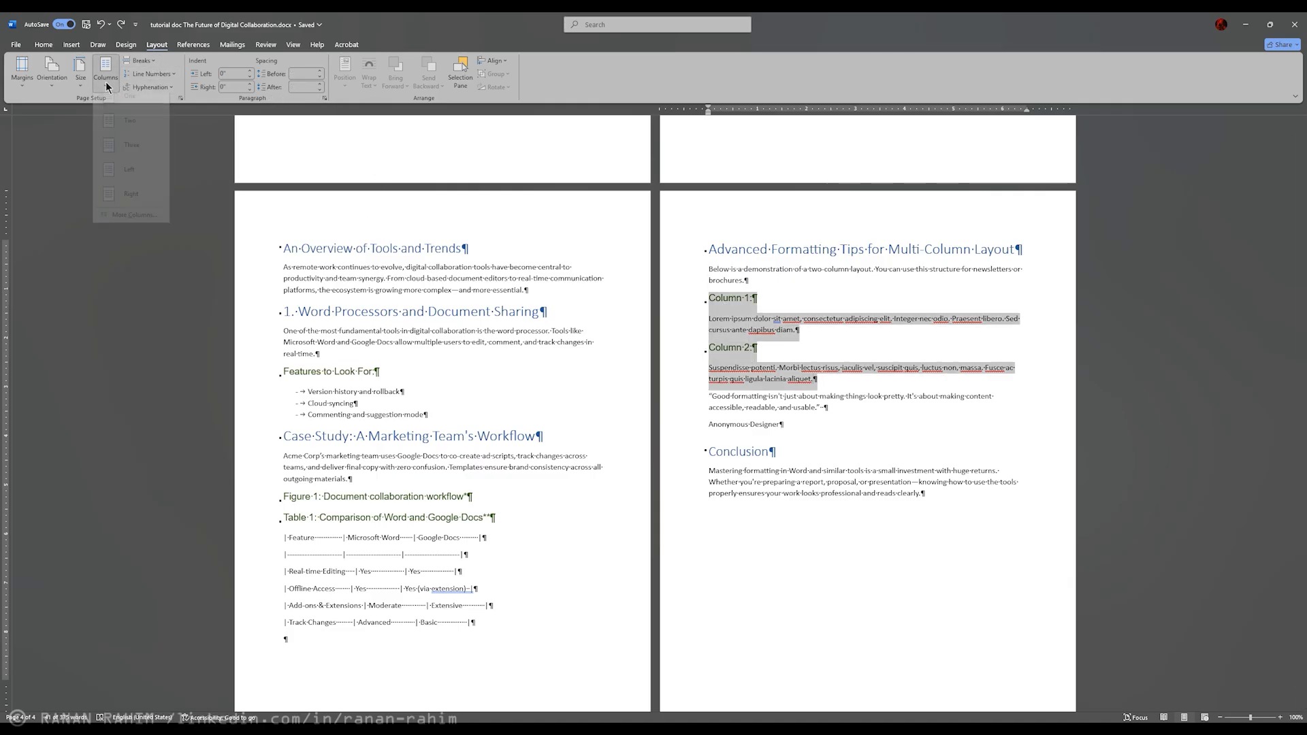
pyautogui.click(138, 132)
pyautogui.click(904, 306)
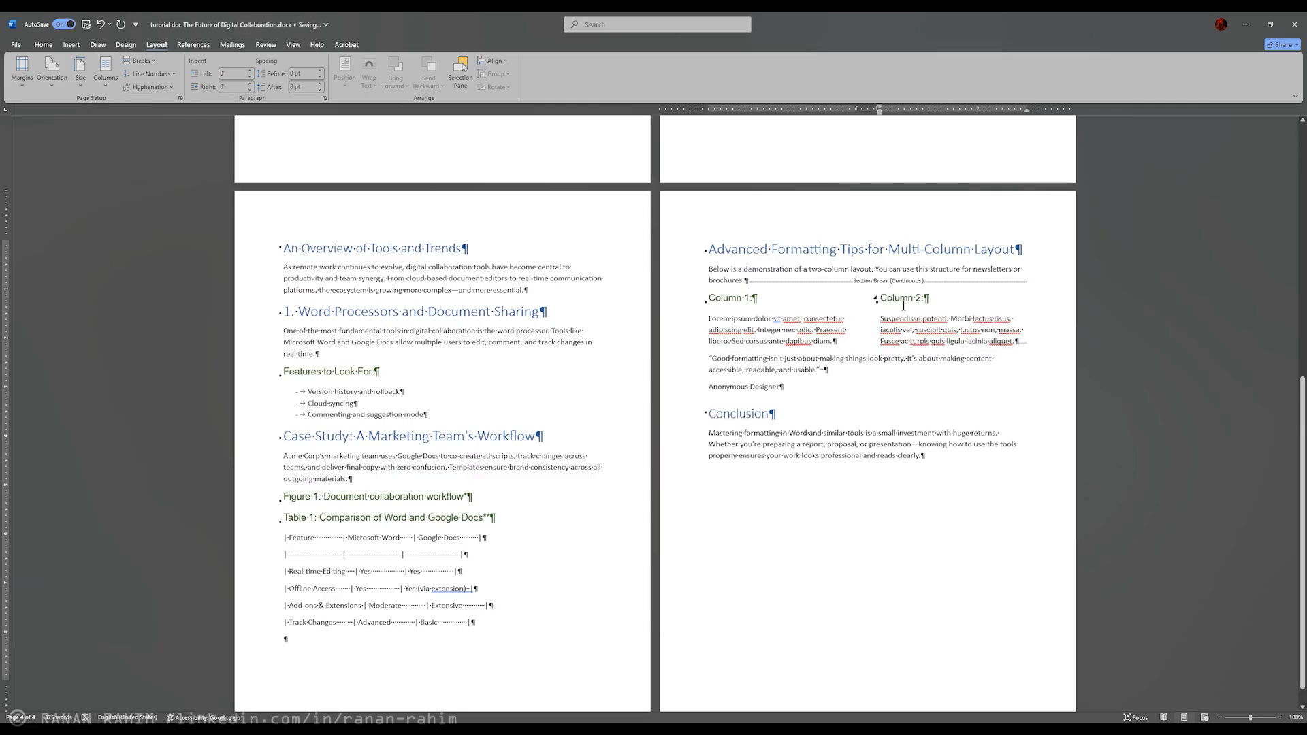
# Step: Append filler text to the paragraph under "Column 1:" and insert a column break in front of the filler
pyautogui.click(837, 342)
pyautogui.write('sdfsadfaasdasdasdasdasdasdasdasdasd')
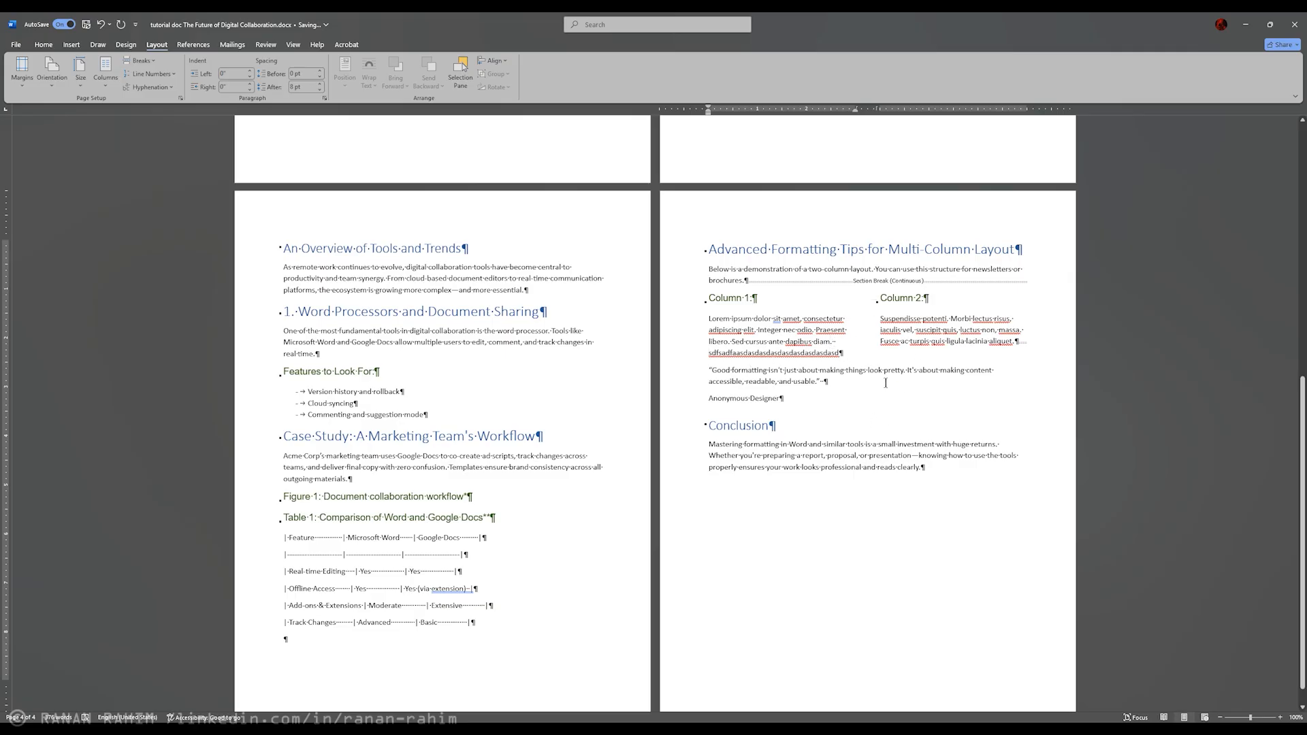
pyautogui.click(141, 61)
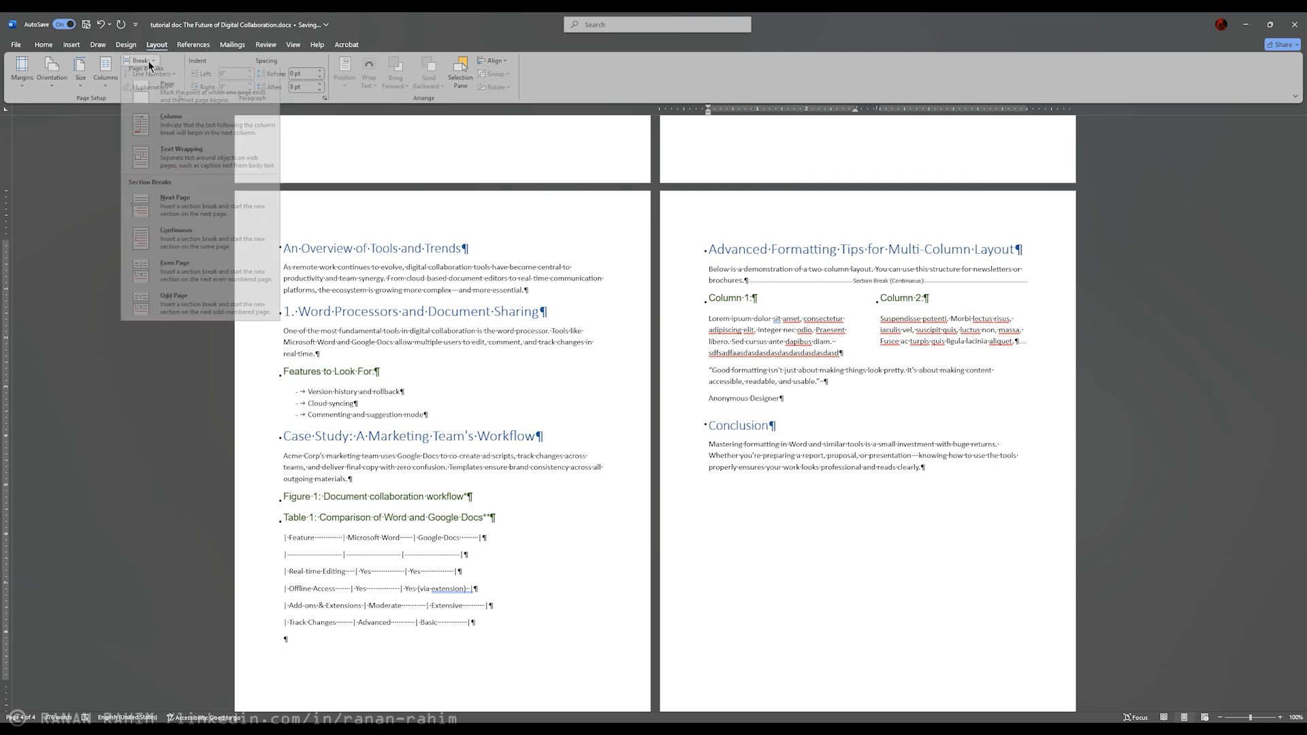
pyautogui.click(178, 128)
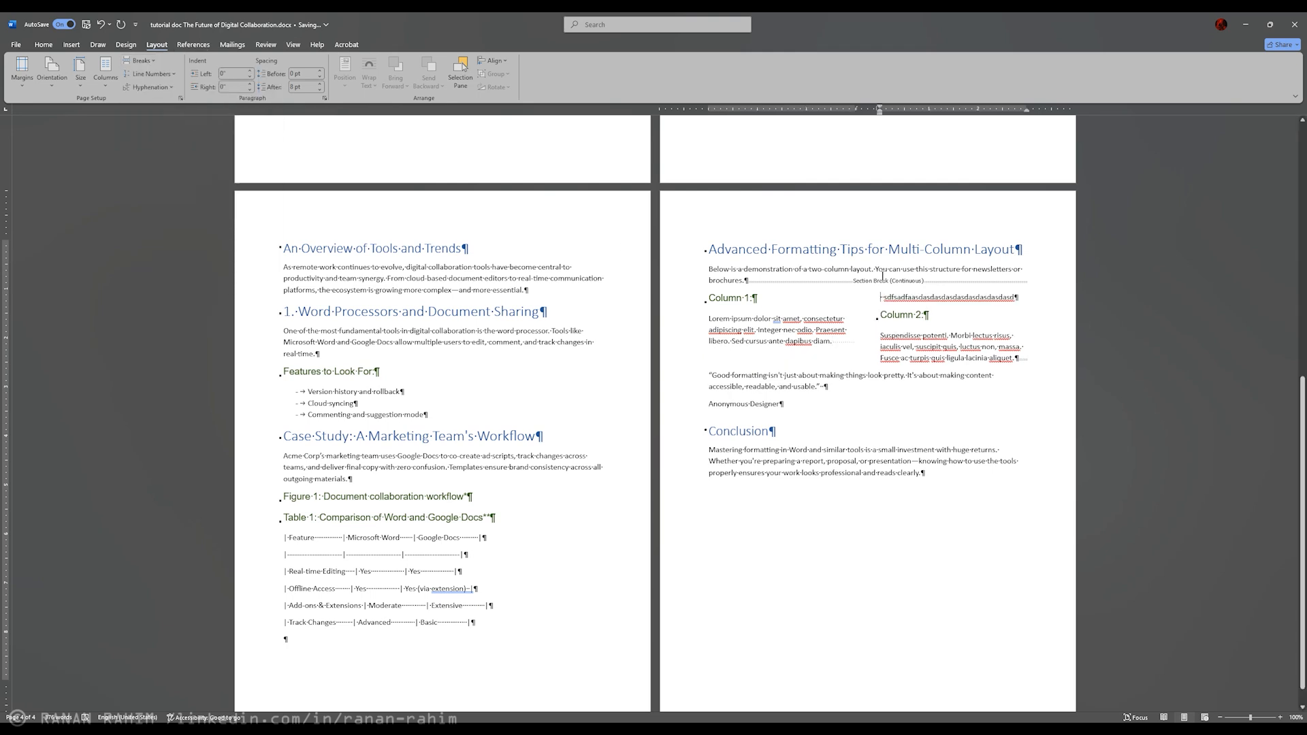
# Step: Examine the continuous section break above the two columns and how the surrounding text is divided by it
pyautogui.click(778, 335)
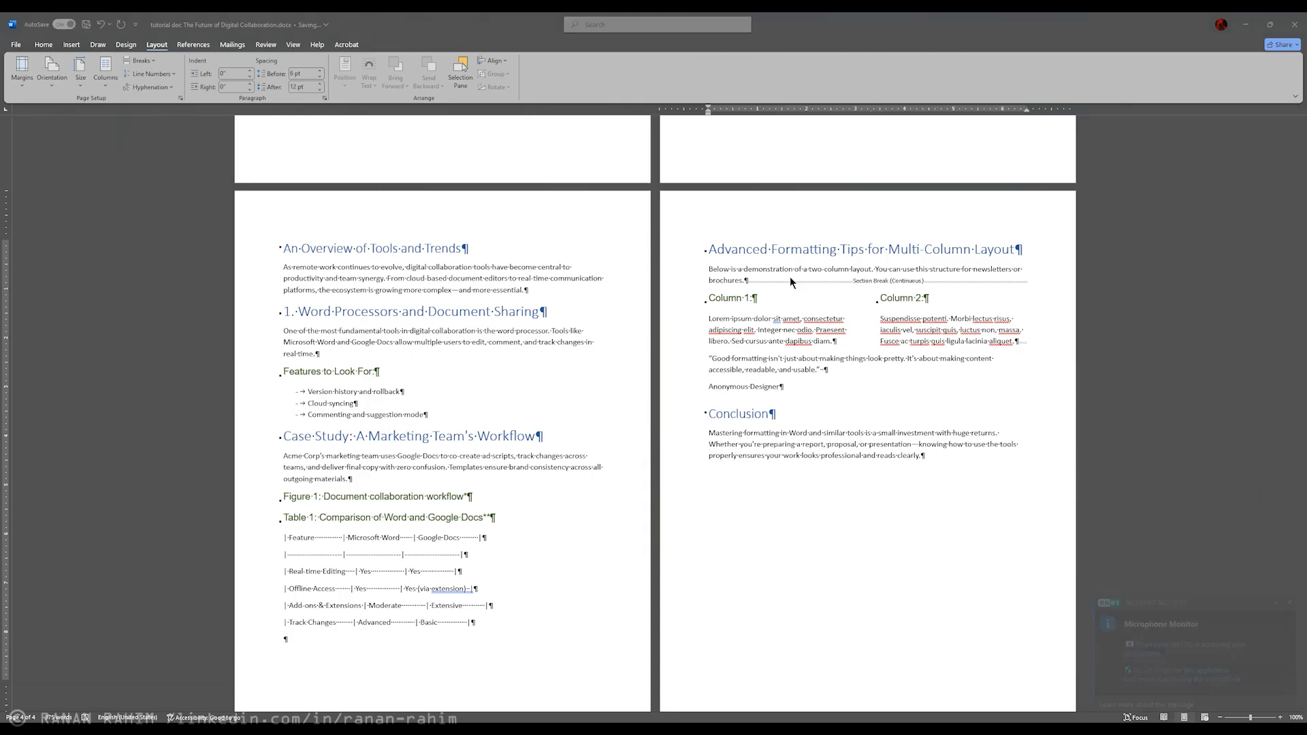
pyautogui.click(786, 275)
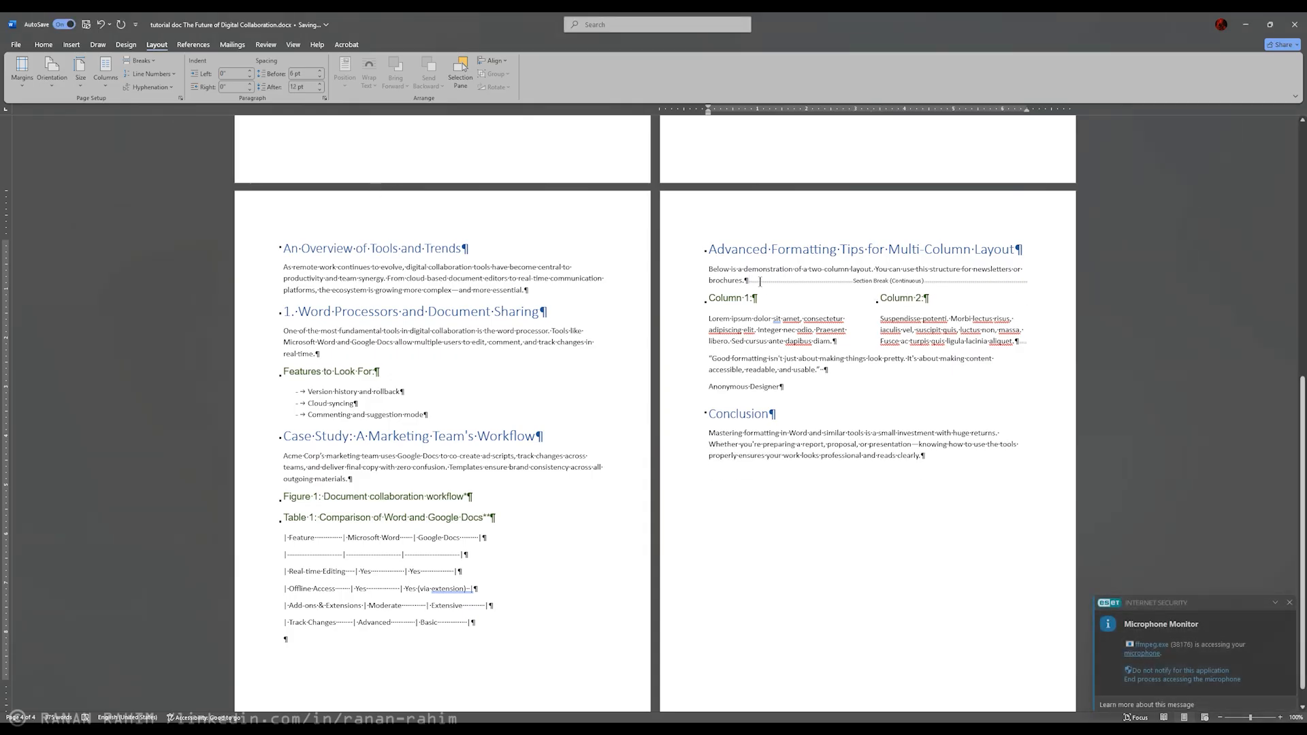
pyautogui.moveTo(746, 281); pyautogui.dragTo(950, 282)
pyautogui.moveTo(795, 269); pyautogui.dragTo(855, 288)
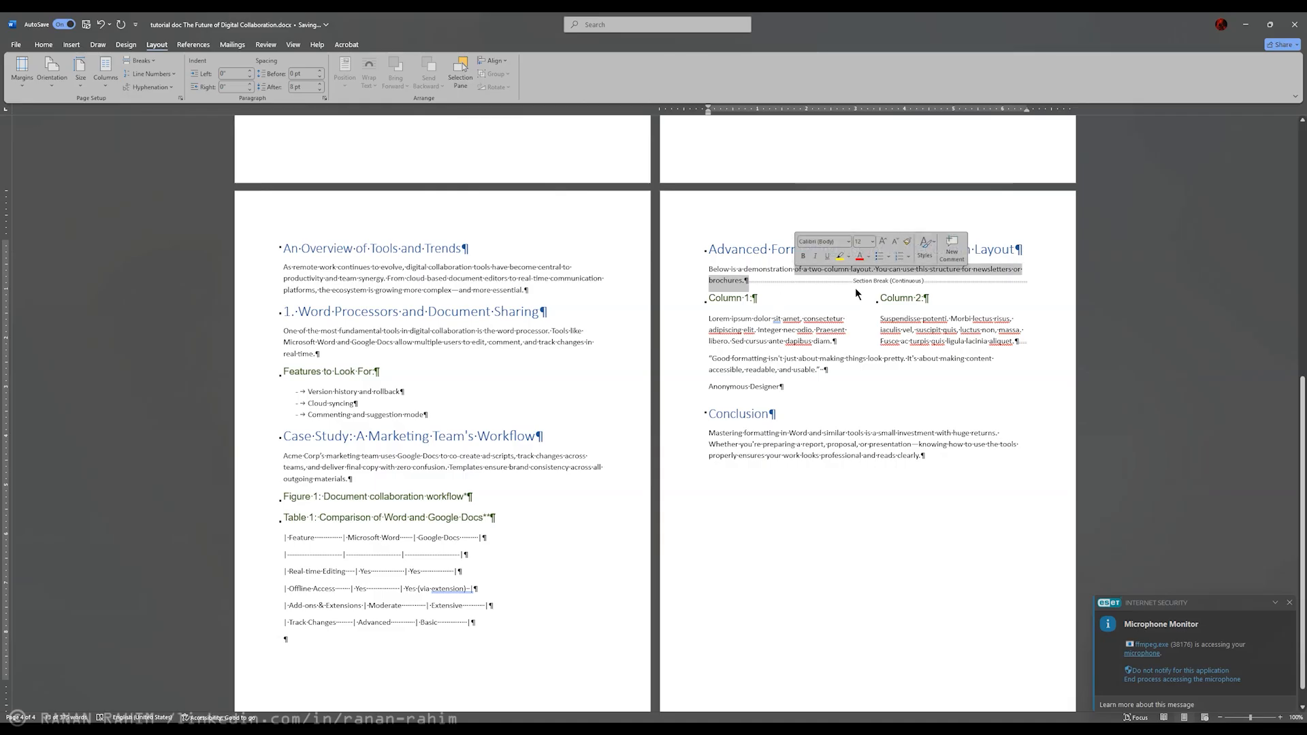
pyautogui.click(815, 345)
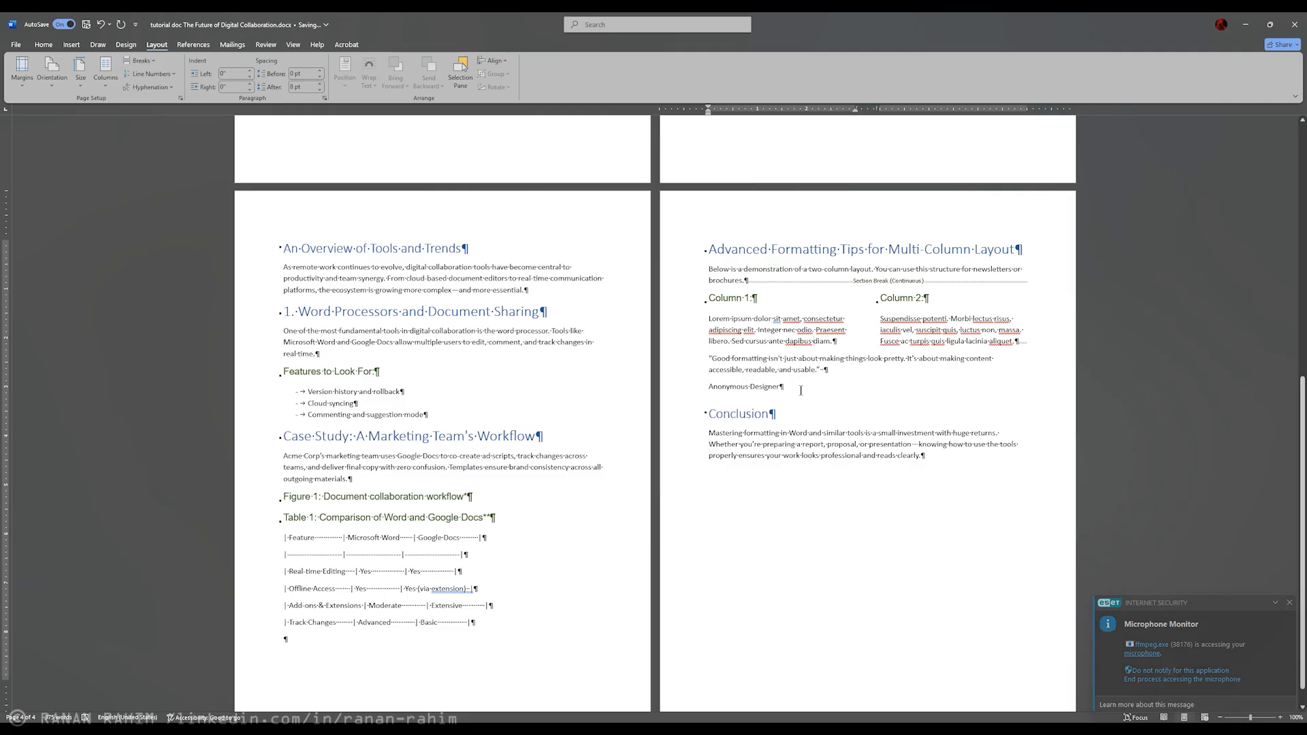
pyautogui.click(870, 280)
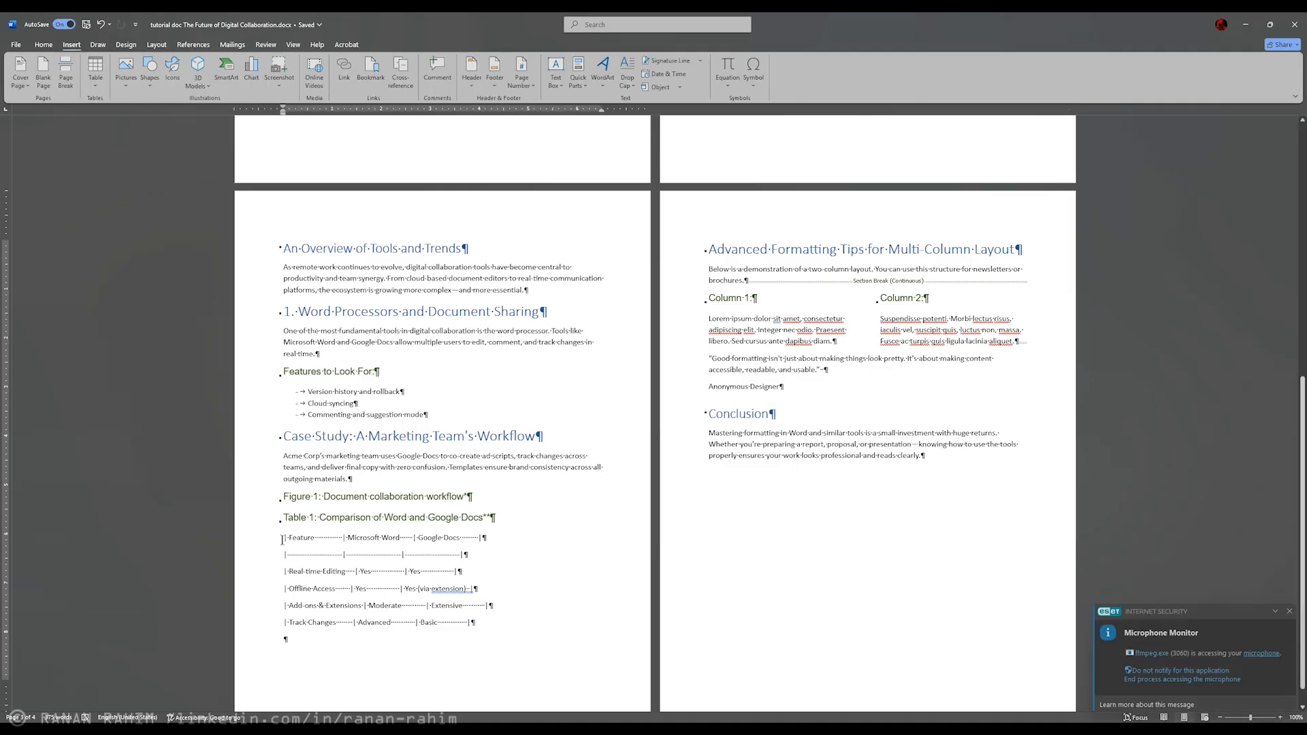
# Step: Insert a table with three columns and two rows below the "Table 1: Comparison of Word and Google Docs" heading
pyautogui.hotkey('ctrl', 'z')
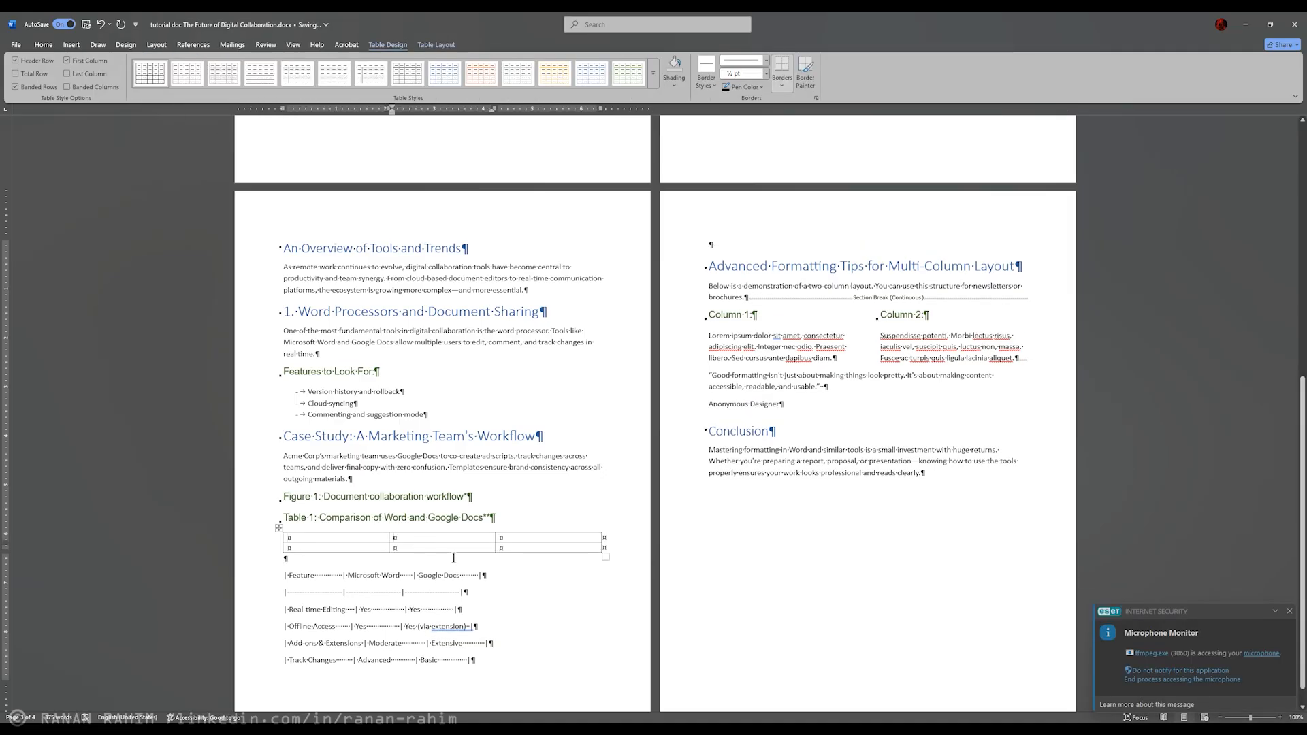
pyautogui.click(608, 536)
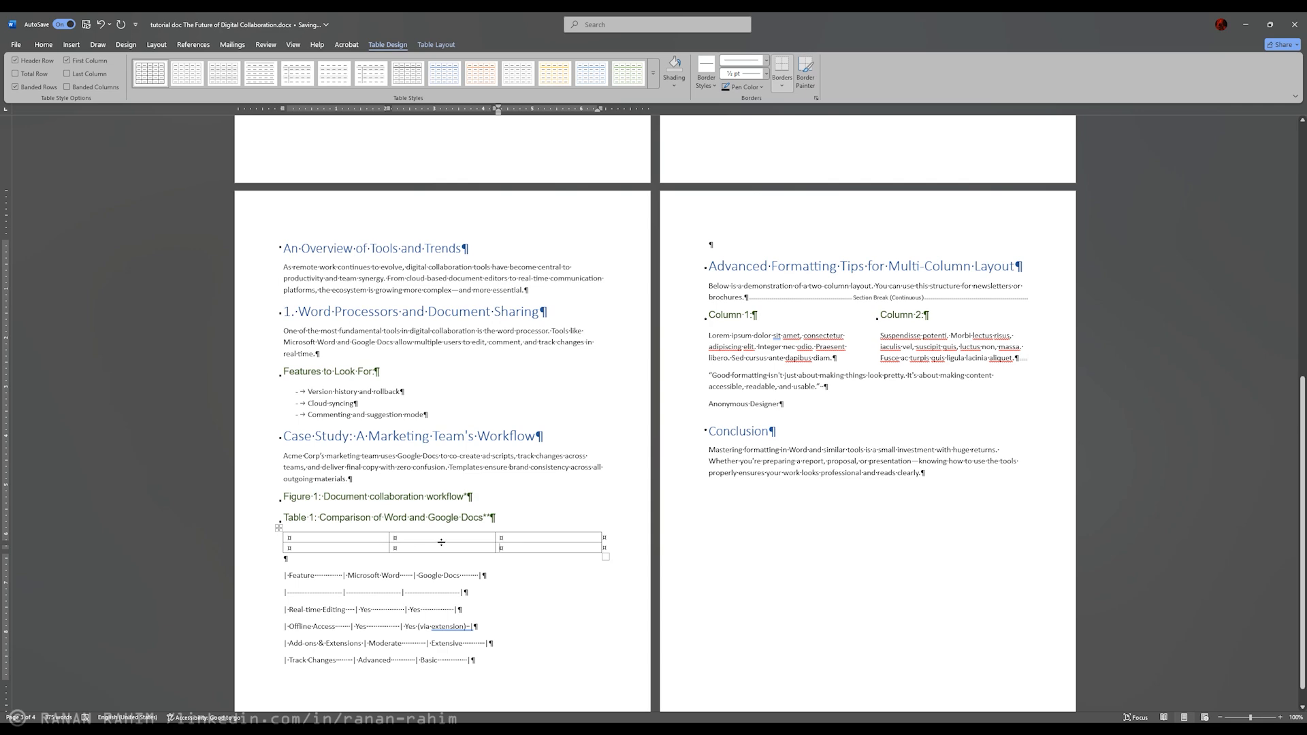
pyautogui.click(373, 548)
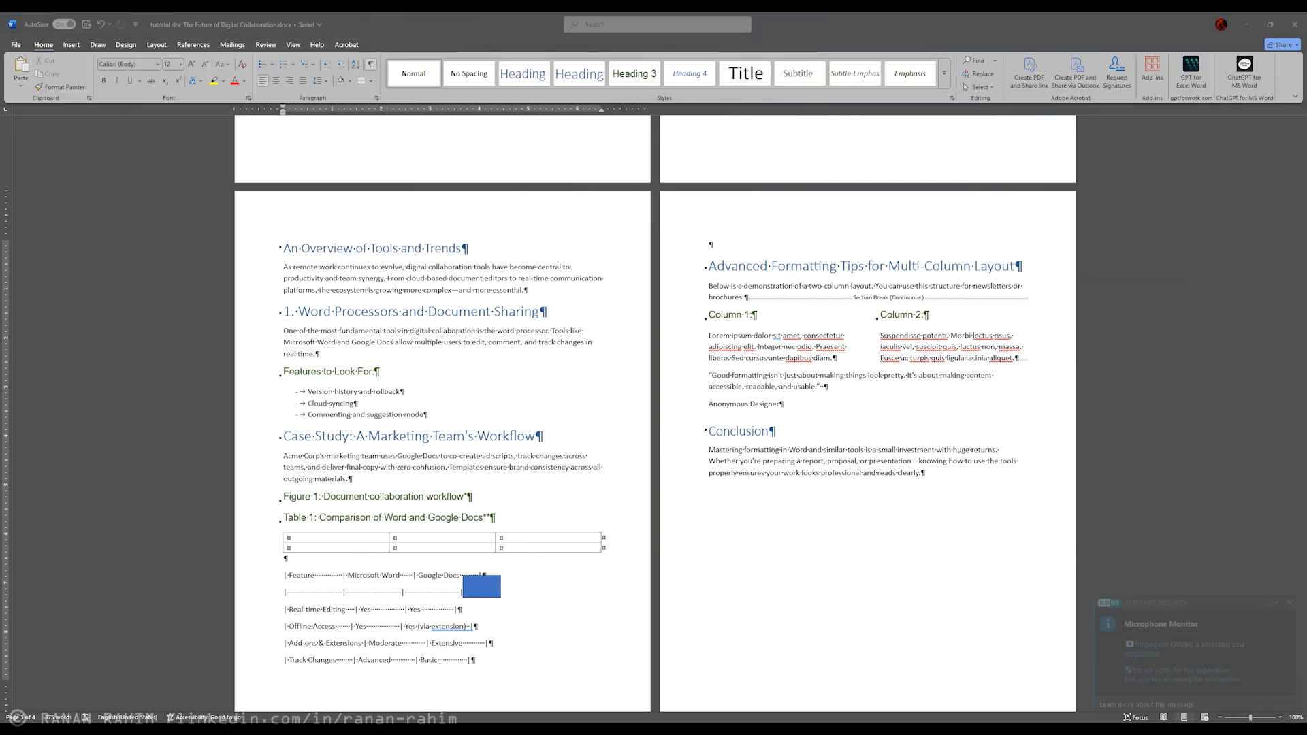
# Step: Switch to the Google Docs document "DEMO - The Future of Digital Collaboration" and show its non-printing characters
pyautogui.click(652, 725)
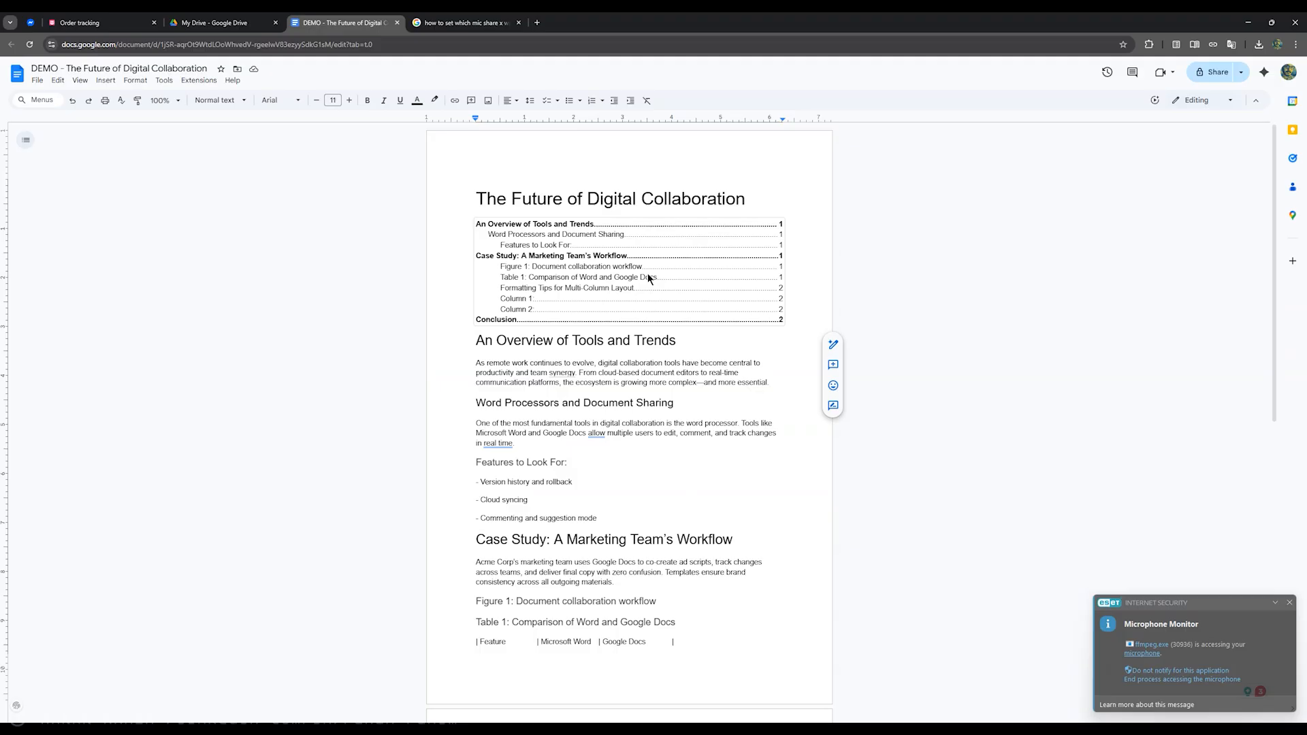
pyautogui.click(79, 81)
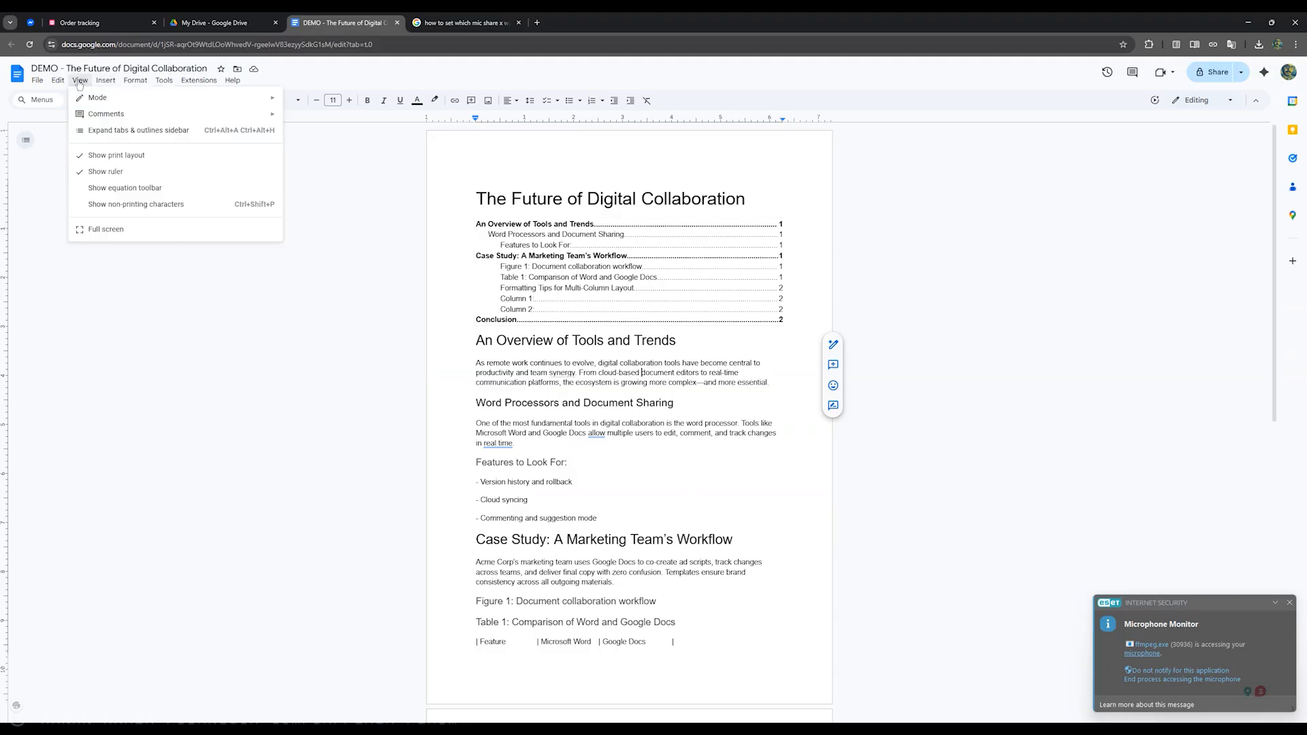
pyautogui.click(156, 208)
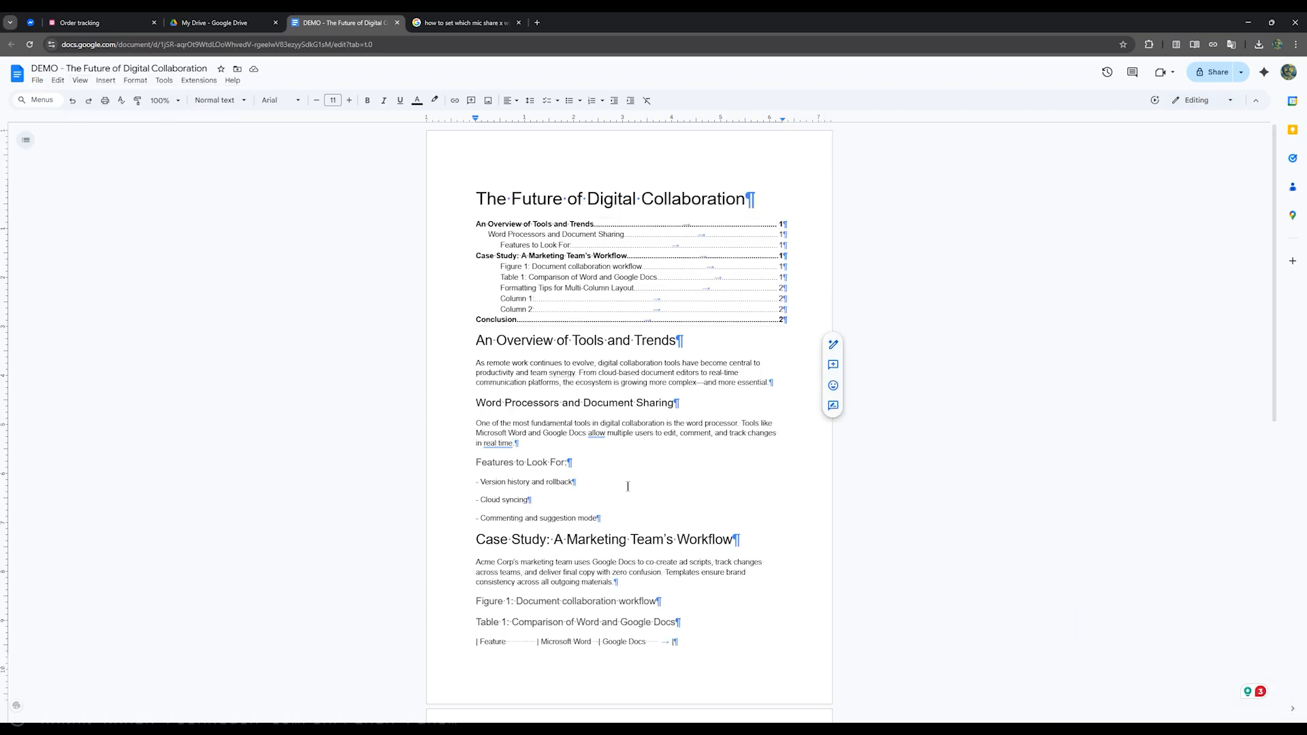
pyautogui.scroll(-6, 628, 486)
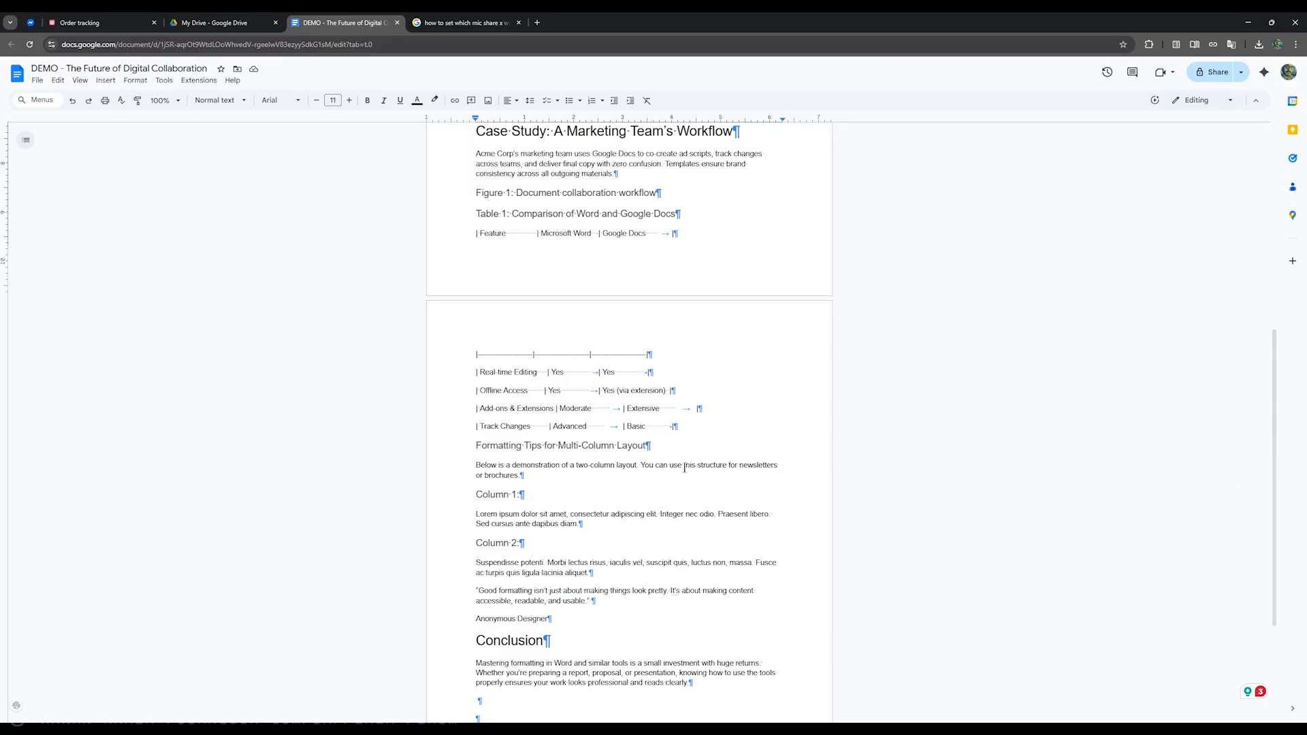